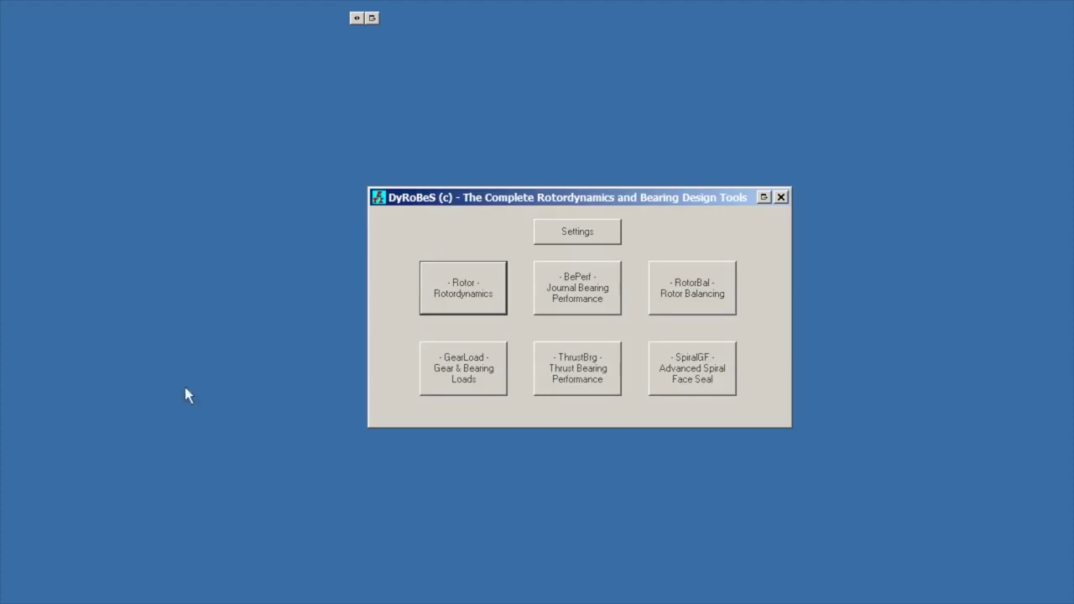
# Step: Launch Rotor Rotordynamics and open the Ch_A_Motor_f.rot example model from the Example folder
pyautogui.click(448, 293)
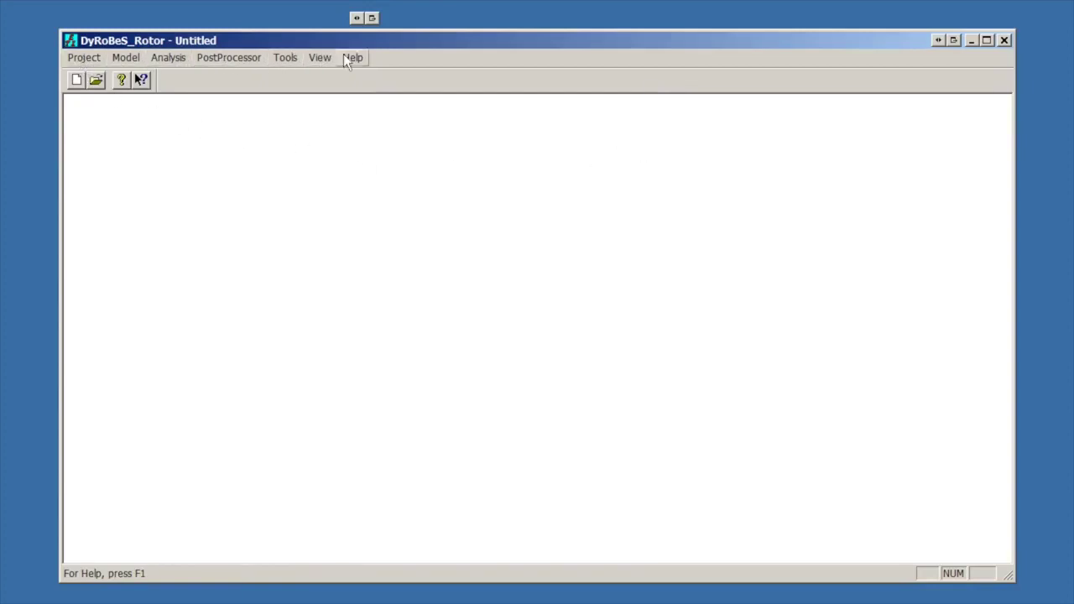
pyautogui.click(90, 56)
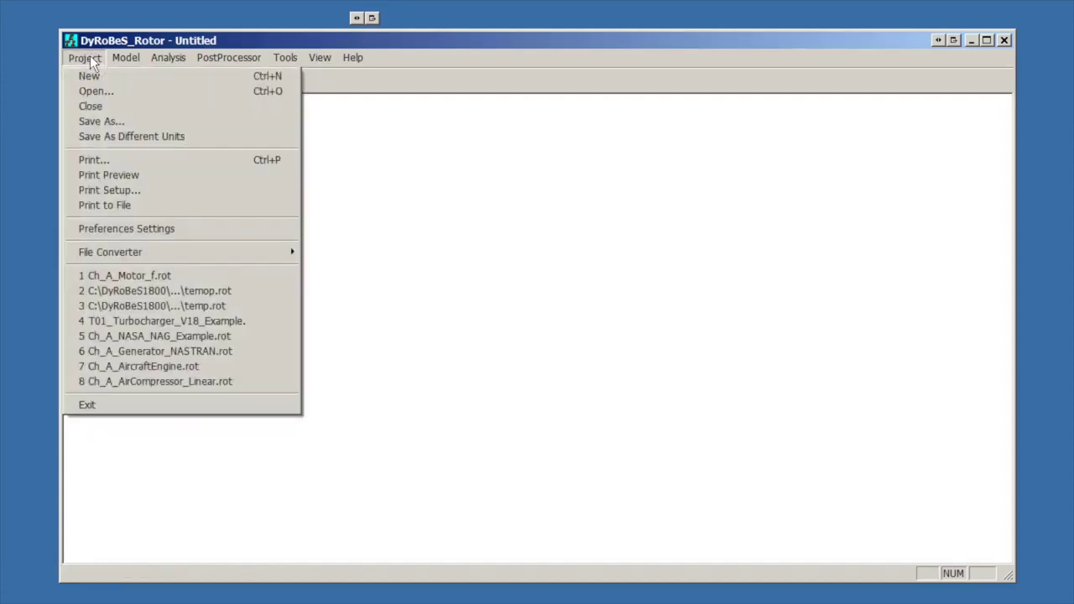
pyautogui.click(97, 90)
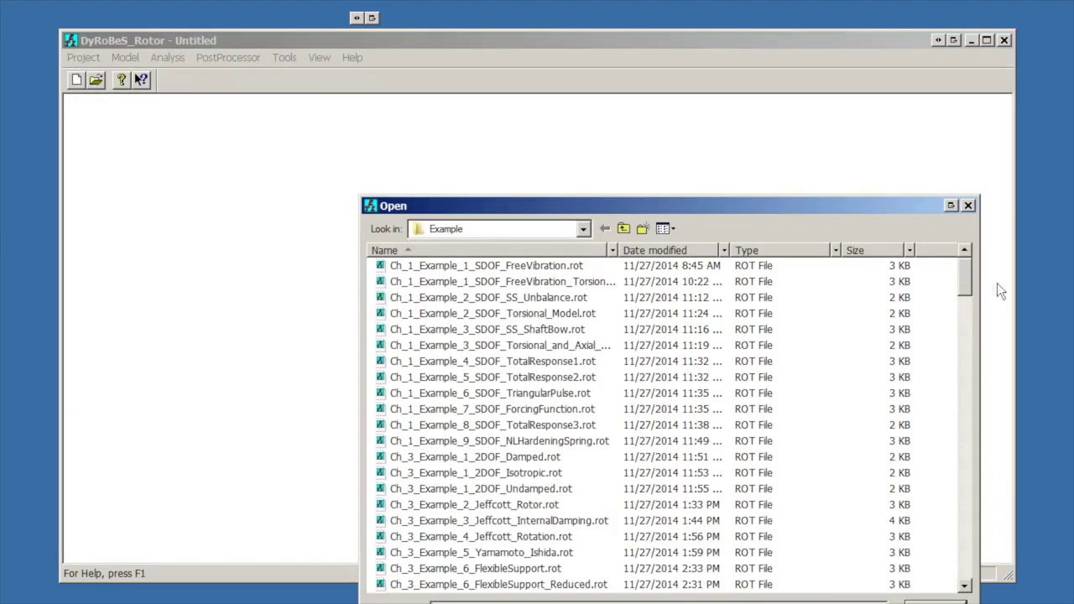
pyautogui.moveTo(964, 286); pyautogui.dragTo(963, 470)
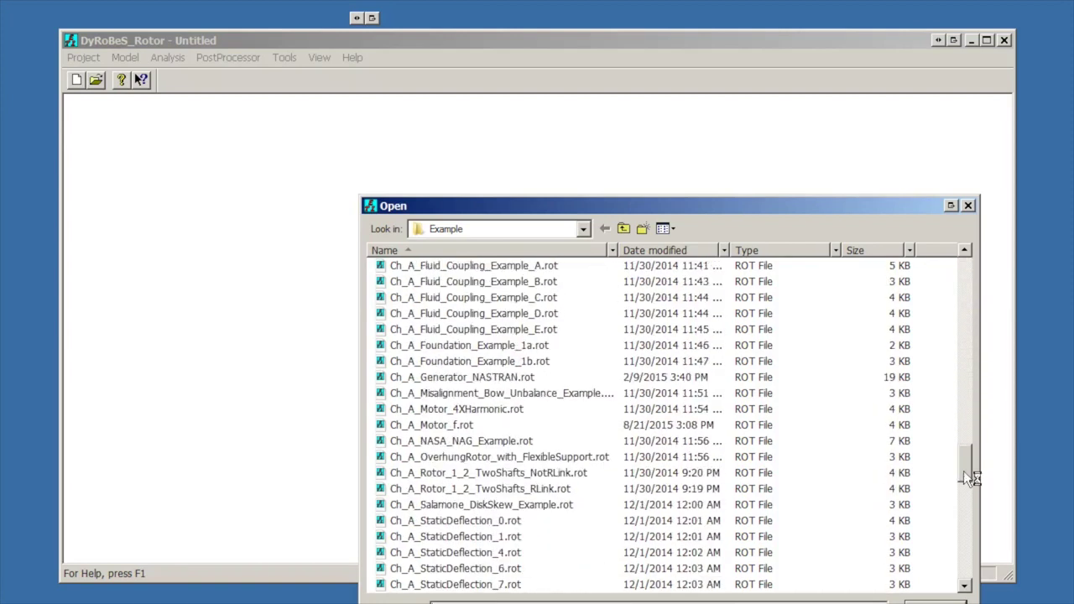
pyautogui.click(417, 428)
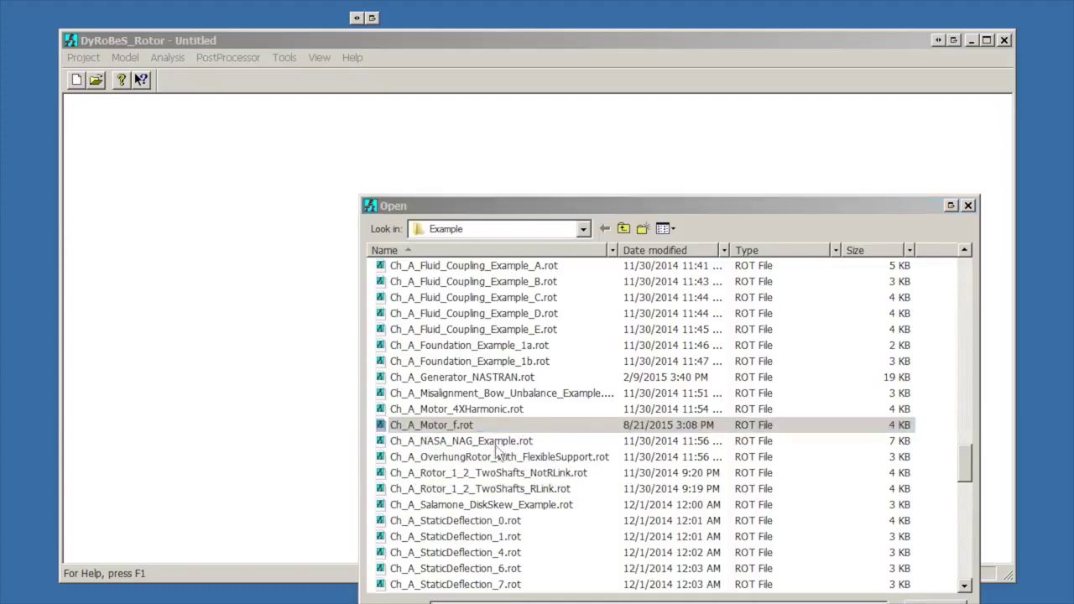
pyautogui.moveTo(536, 208); pyautogui.dragTo(521, 117)
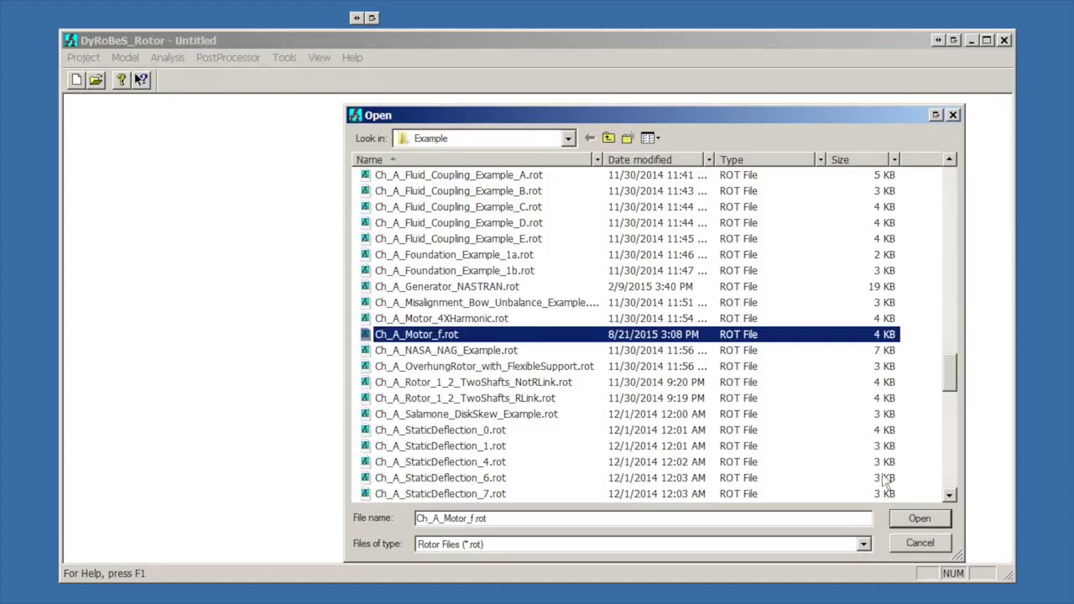
pyautogui.click(921, 518)
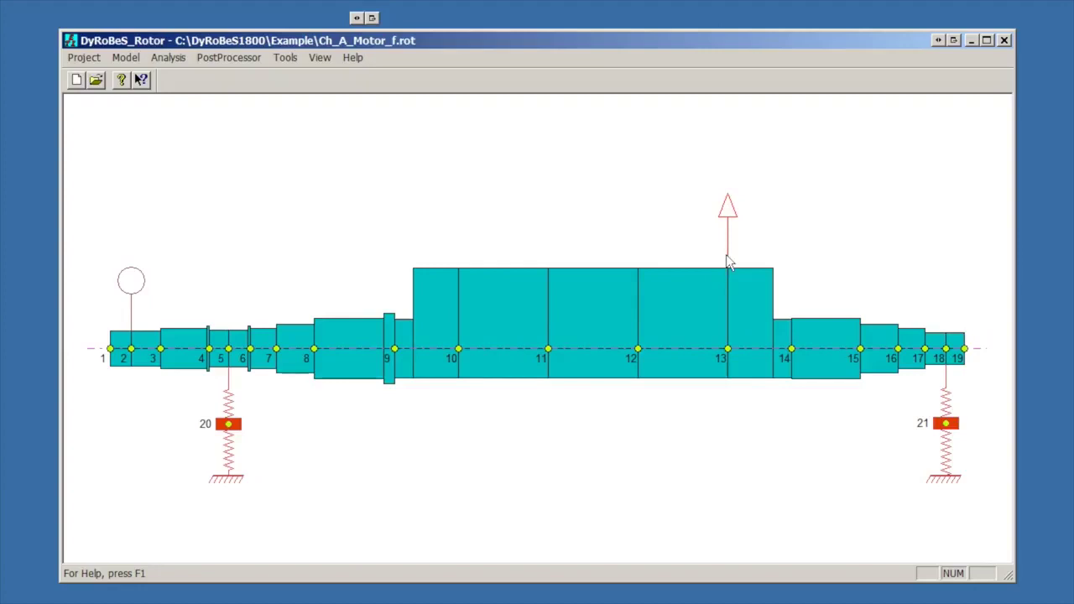
# Step: In the Data Editor, keep system units option (0) and display the Typical Steel material properties
pyautogui.click(128, 59)
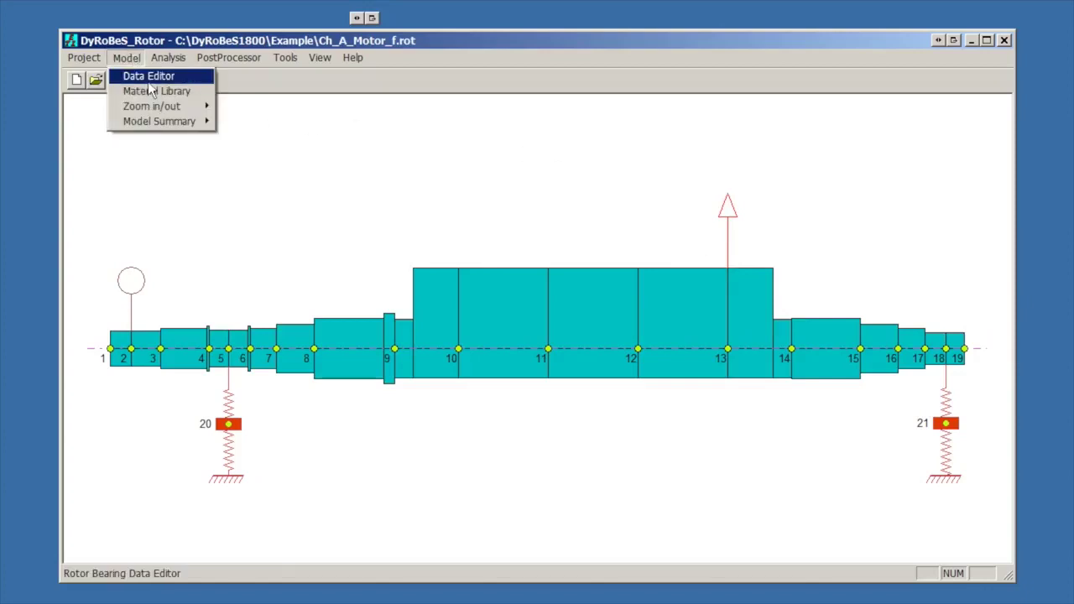
pyautogui.click(148, 80)
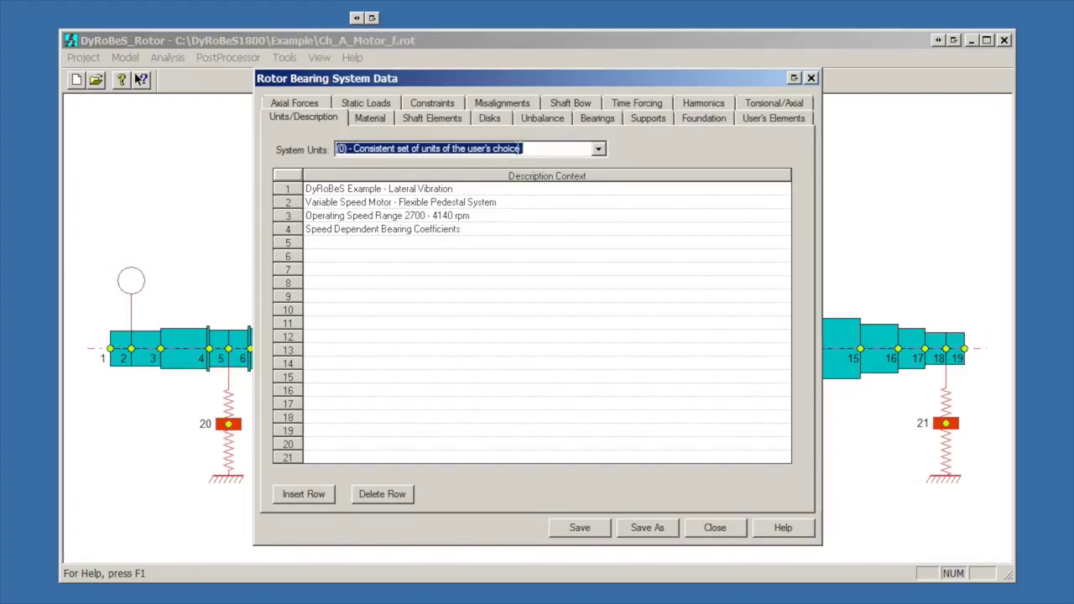
pyautogui.click(527, 149)
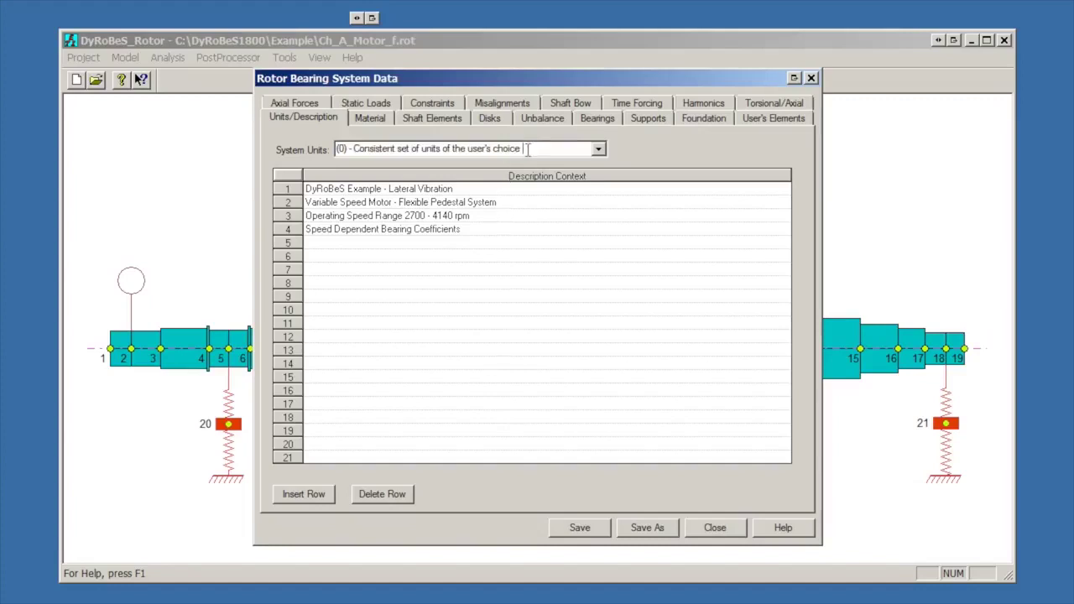
pyautogui.click(598, 151)
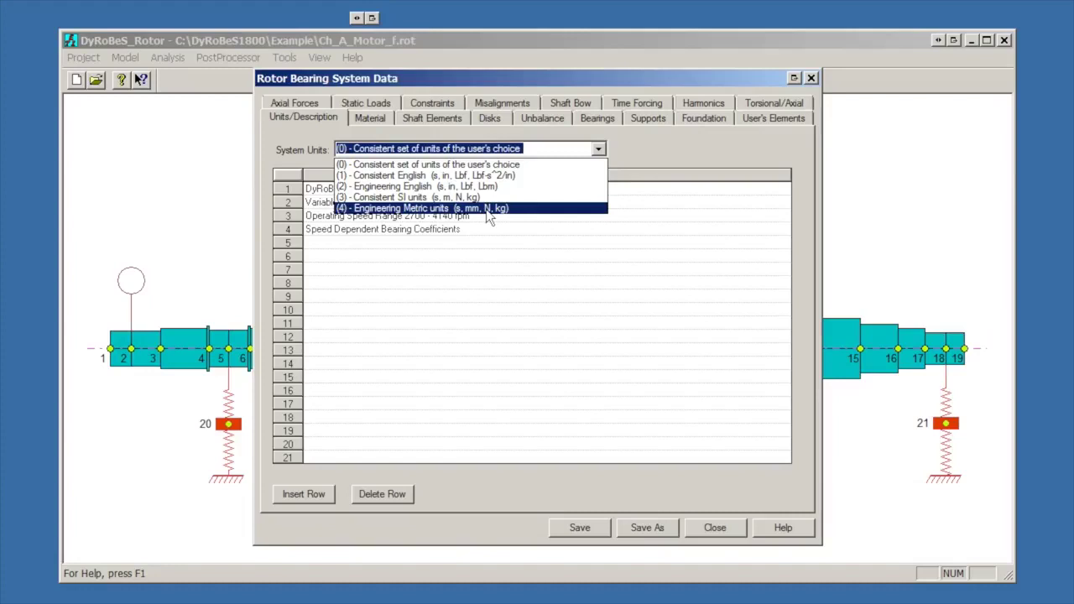
pyautogui.click(546, 281)
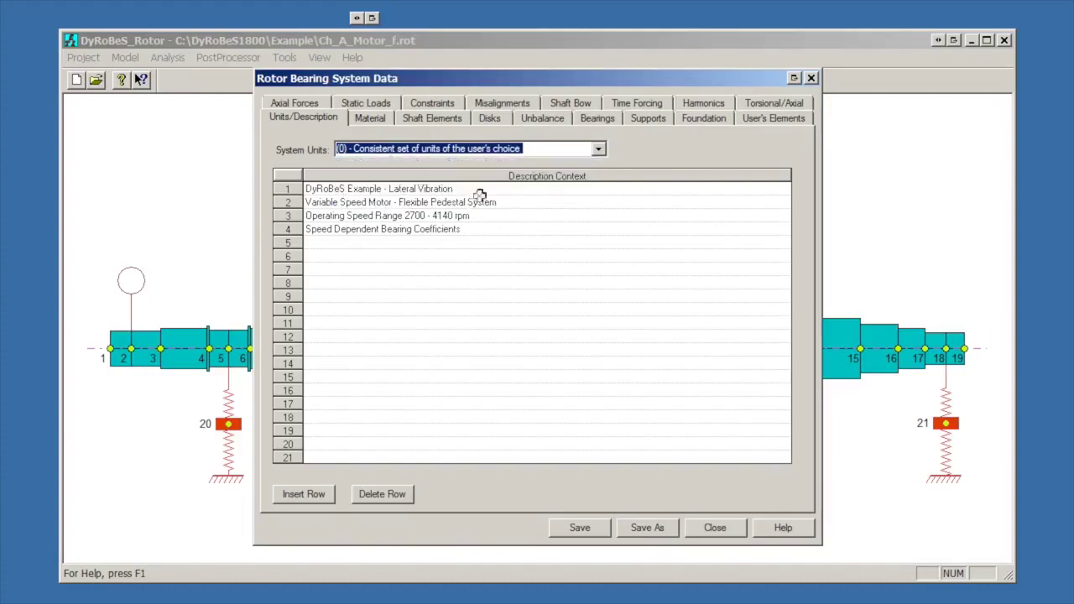
pyautogui.click(360, 114)
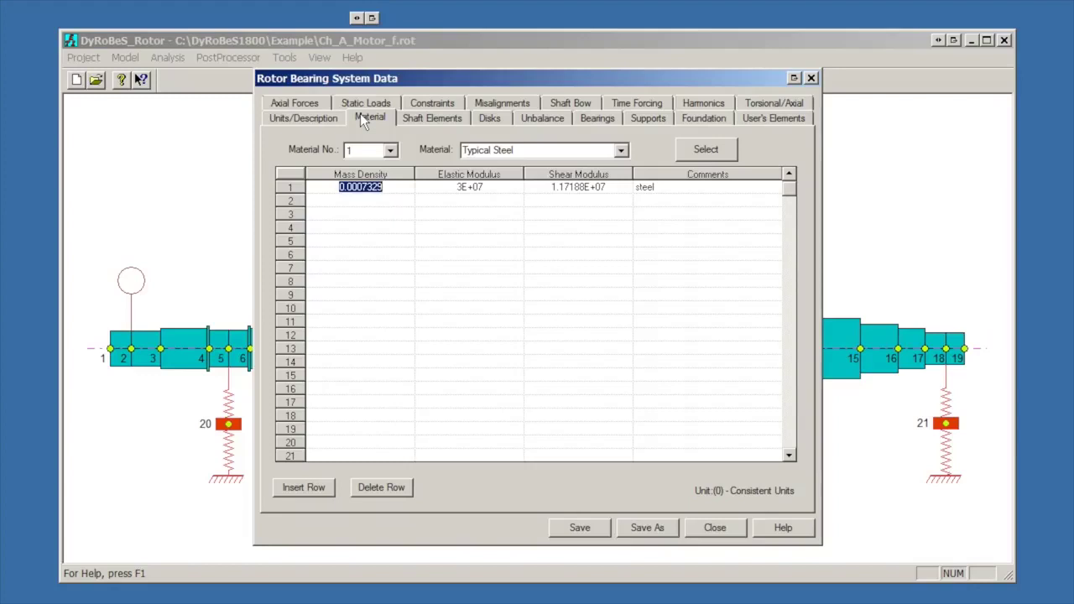
# Step: Display shaft 1's element table with element lengths and mass and stiffness diameters
pyautogui.click(427, 118)
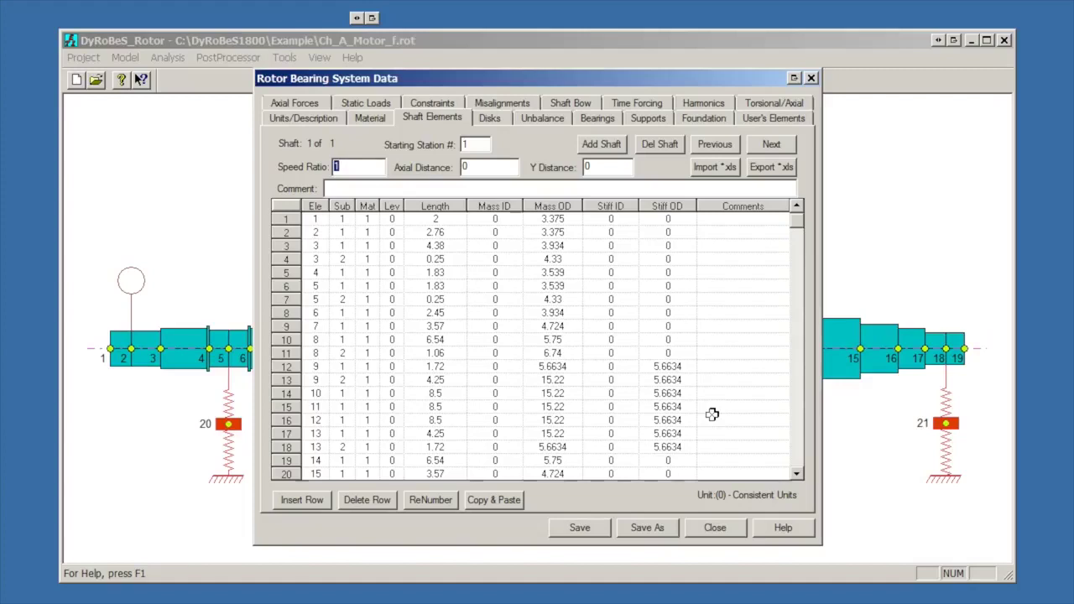
# Step: Review the full disk table's single rigid coupling disk at station 2, then view the unbalance table
pyautogui.click(493, 117)
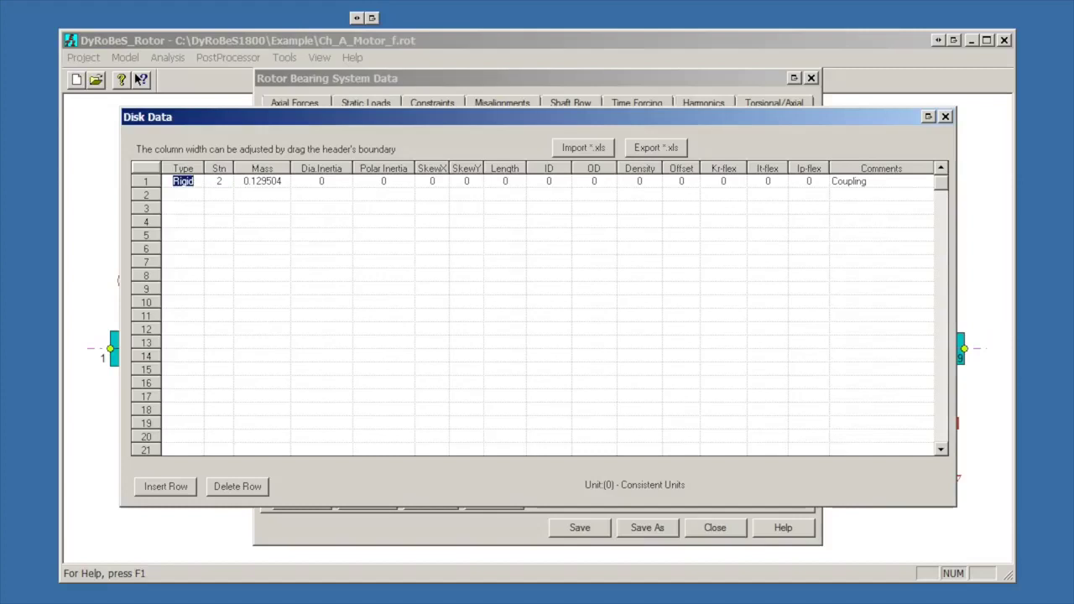
pyautogui.click(947, 120)
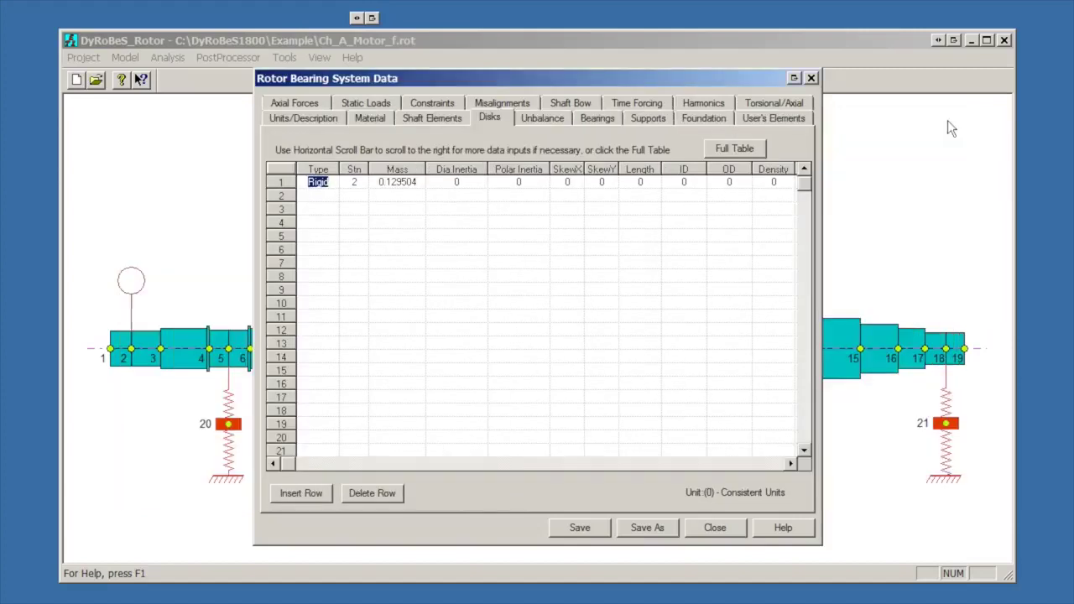
pyautogui.click(541, 118)
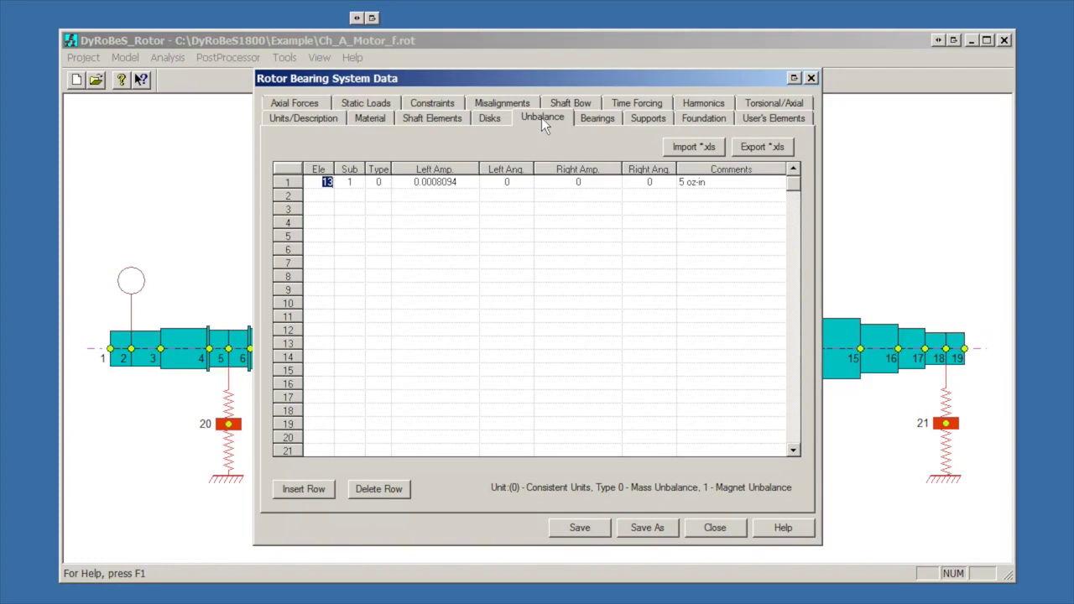
# Step: Display bearing 2 of 2 with its coefficients at 2000, 3600 and 5000 rpm
pyautogui.moveTo(536, 81); pyautogui.dragTo(407, 94)
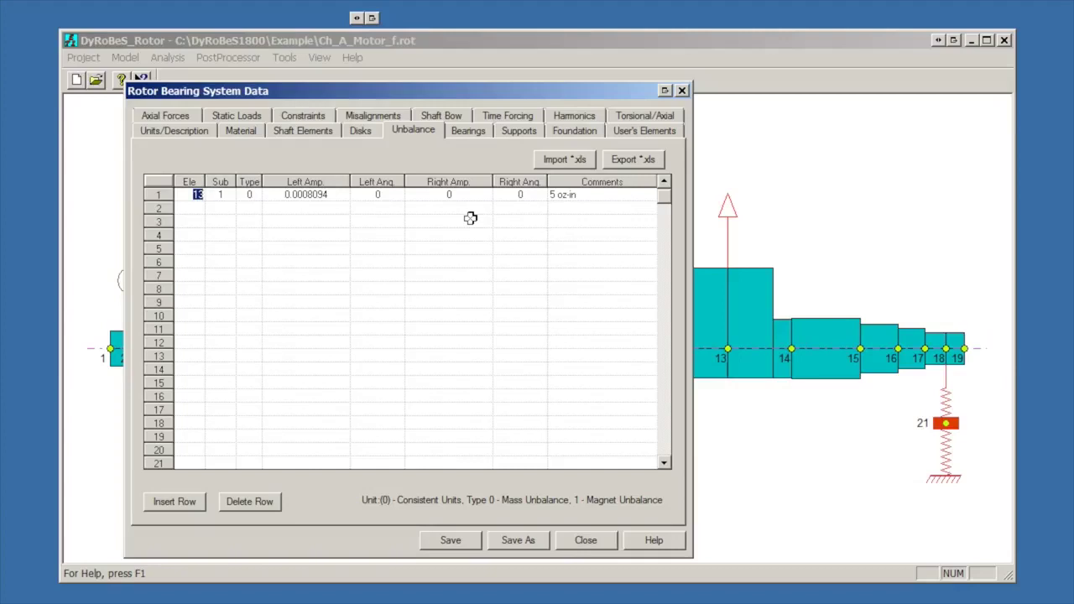
pyautogui.click(470, 132)
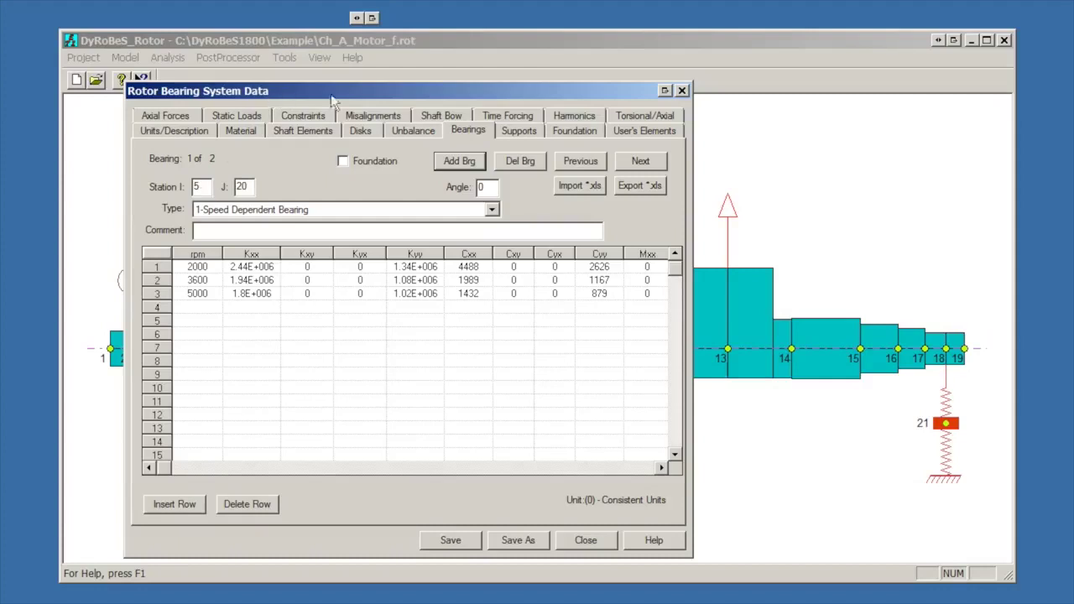
pyautogui.click(639, 167)
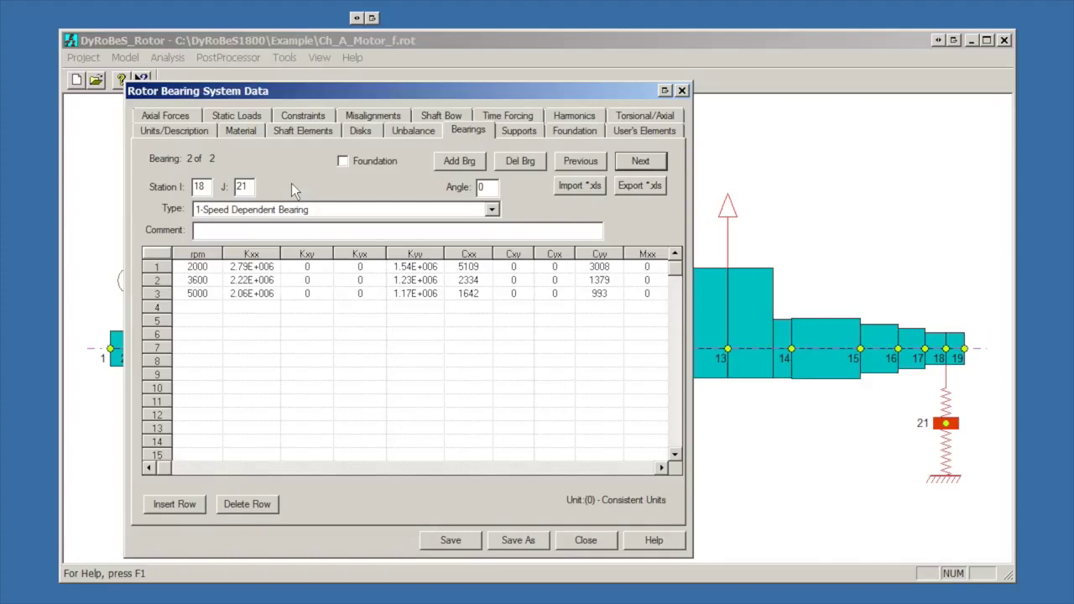
# Step: Leave bearing 2 speed dependent and show support 1 at station 20 (mass 0.777025, stiffness 3E+006)
pyautogui.click(491, 210)
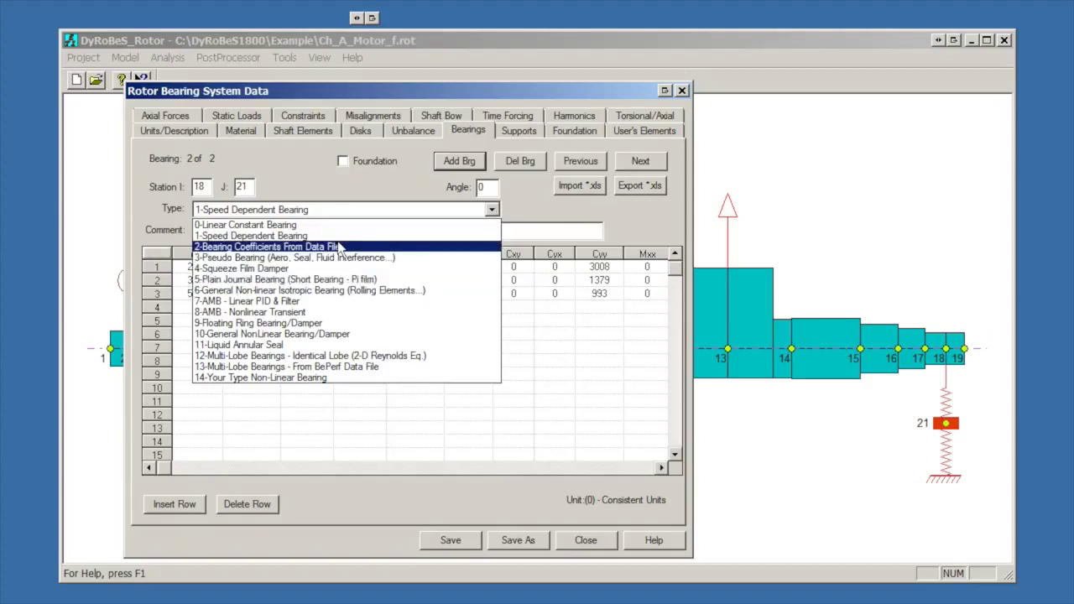
pyautogui.click(526, 131)
pyautogui.click(526, 129)
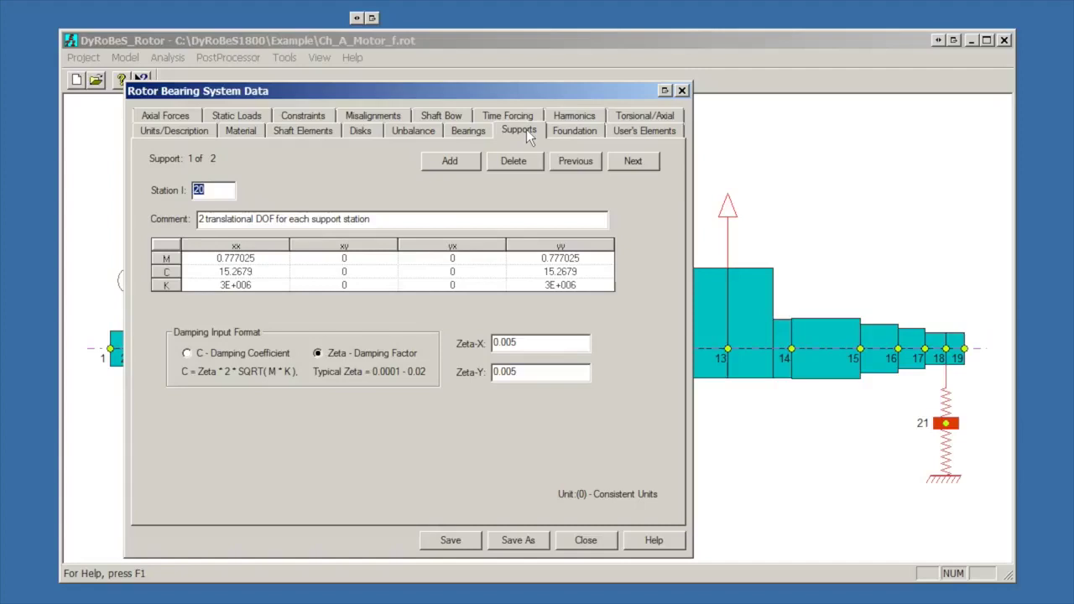
# Step: Compare damping of the supports at stations 20 and 21, including Zeta-X 0.005, ending on support 1
pyautogui.click(635, 162)
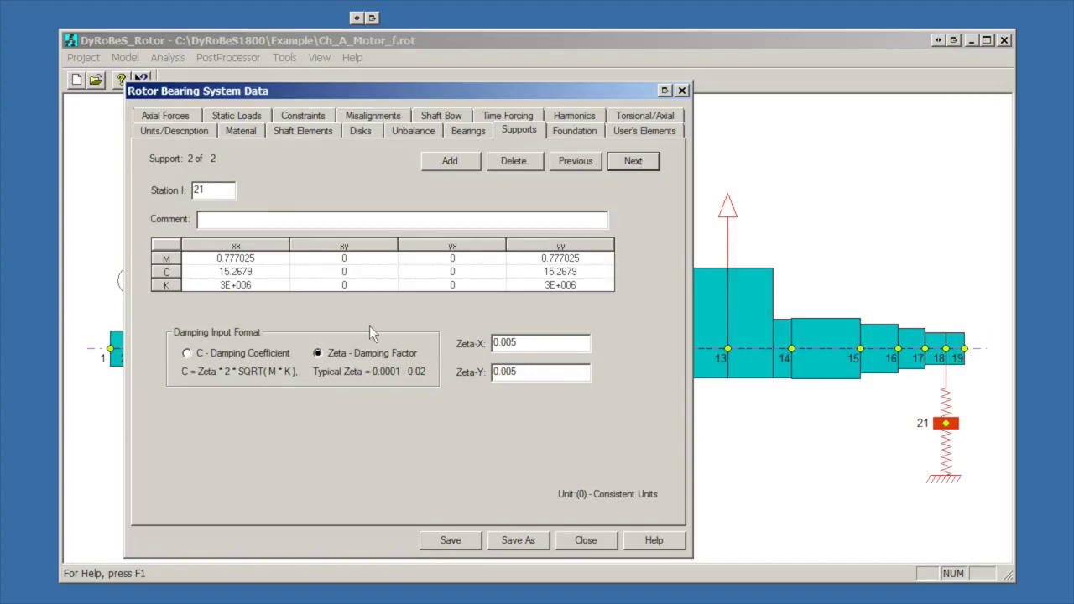
pyautogui.click(260, 272)
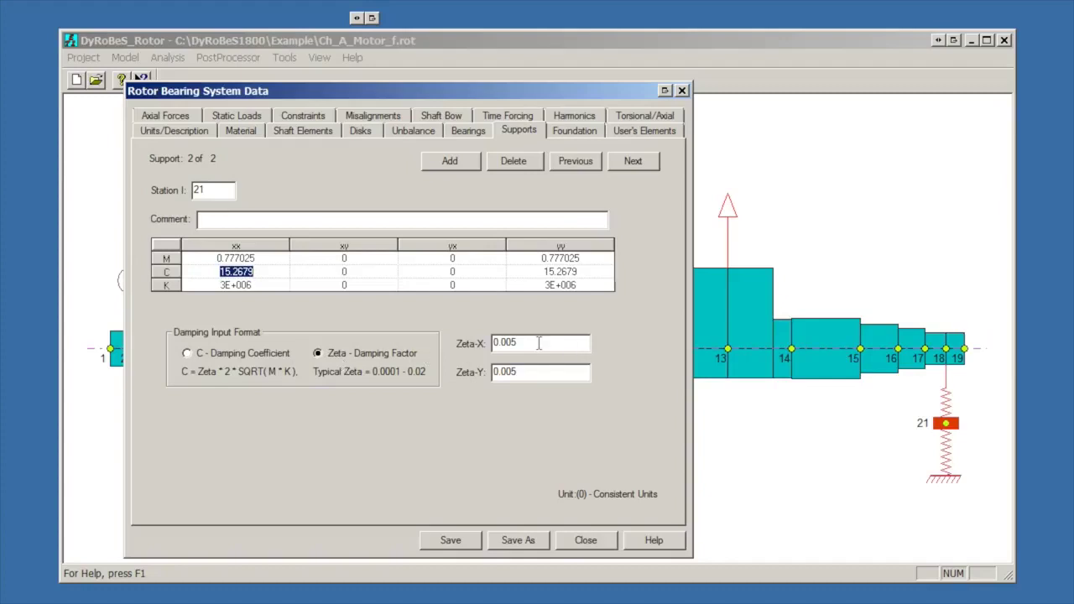
pyautogui.moveTo(538, 342); pyautogui.dragTo(492, 344)
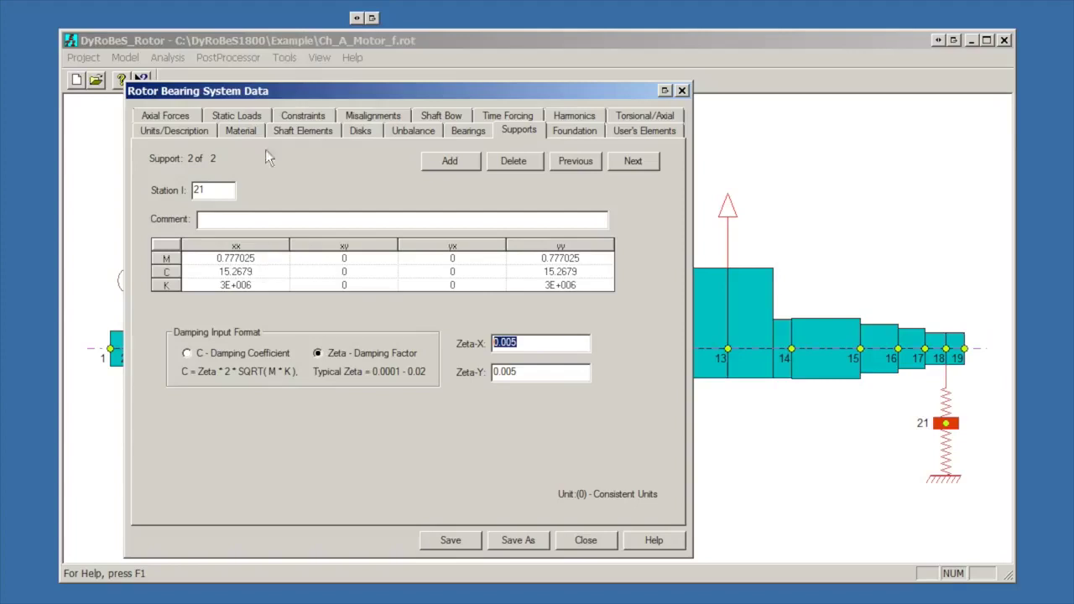
pyautogui.click(561, 164)
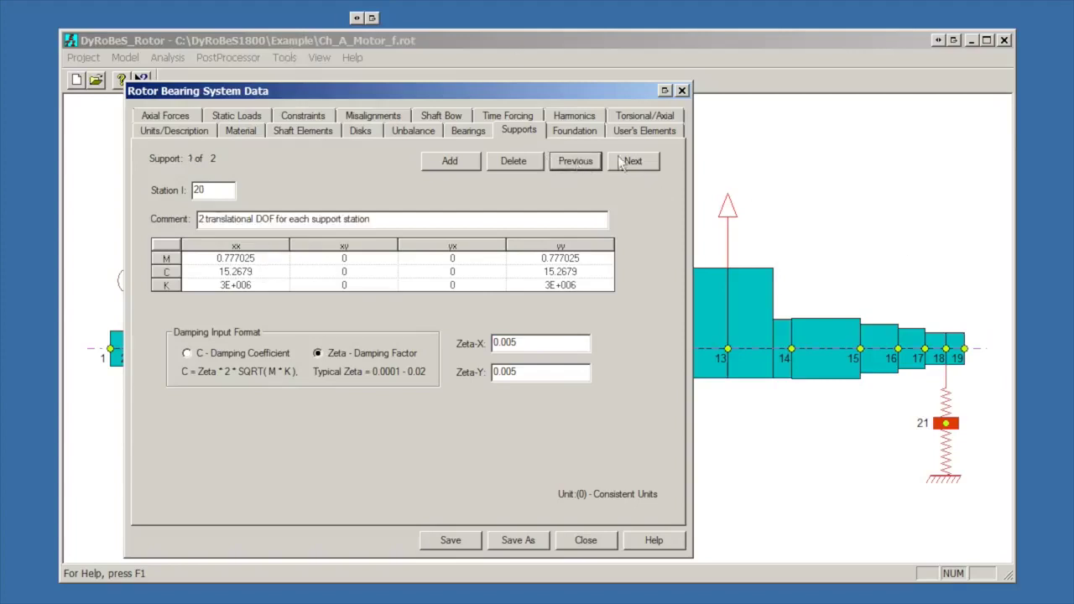
pyautogui.click(635, 163)
pyautogui.click(575, 163)
# Step: View the unbalance of 0.0008094 (5 oz-in) at element 13 and open its help page
pyautogui.click(411, 132)
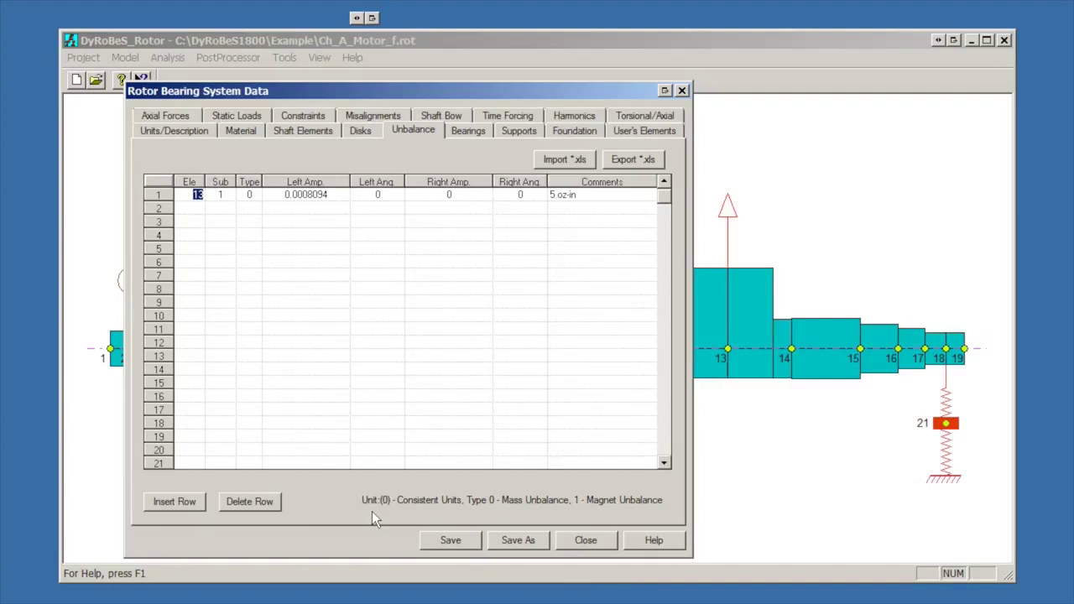
pyautogui.click(653, 540)
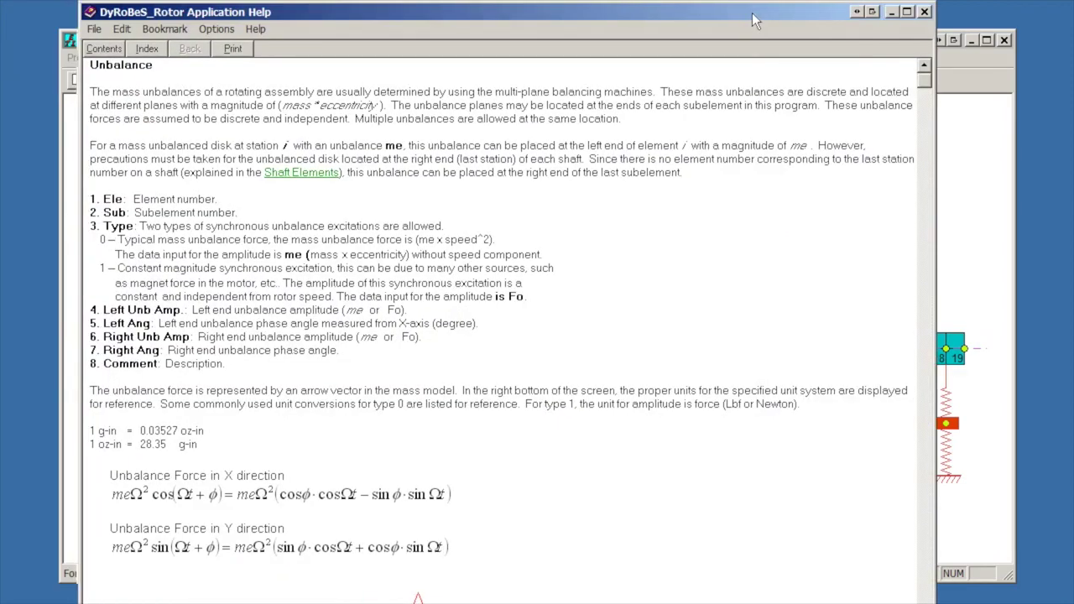
pyautogui.moveTo(754, 12); pyautogui.dragTo(754, 29)
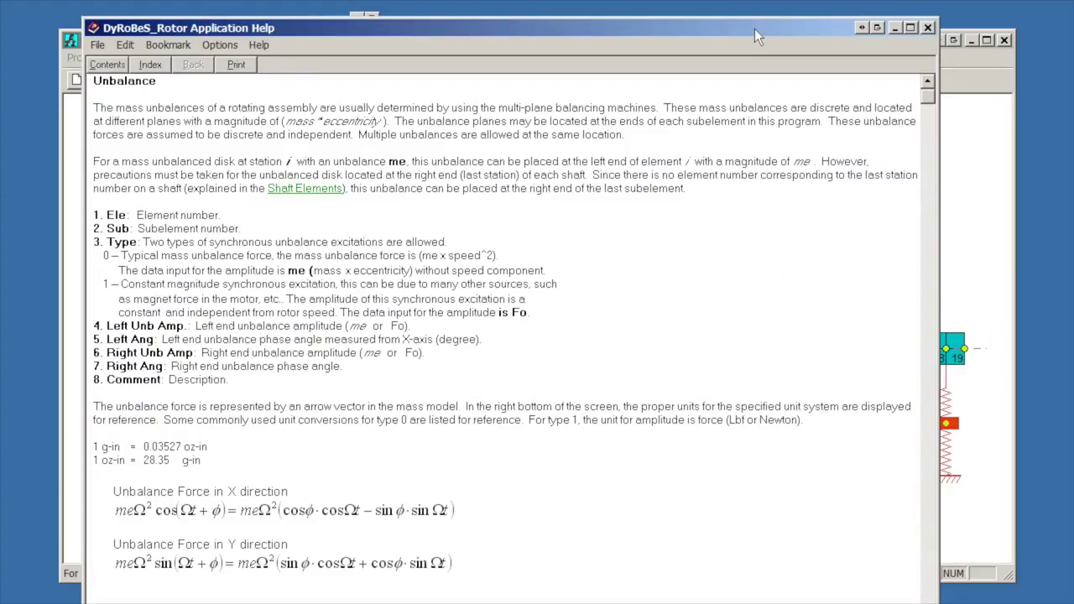
pyautogui.click(928, 28)
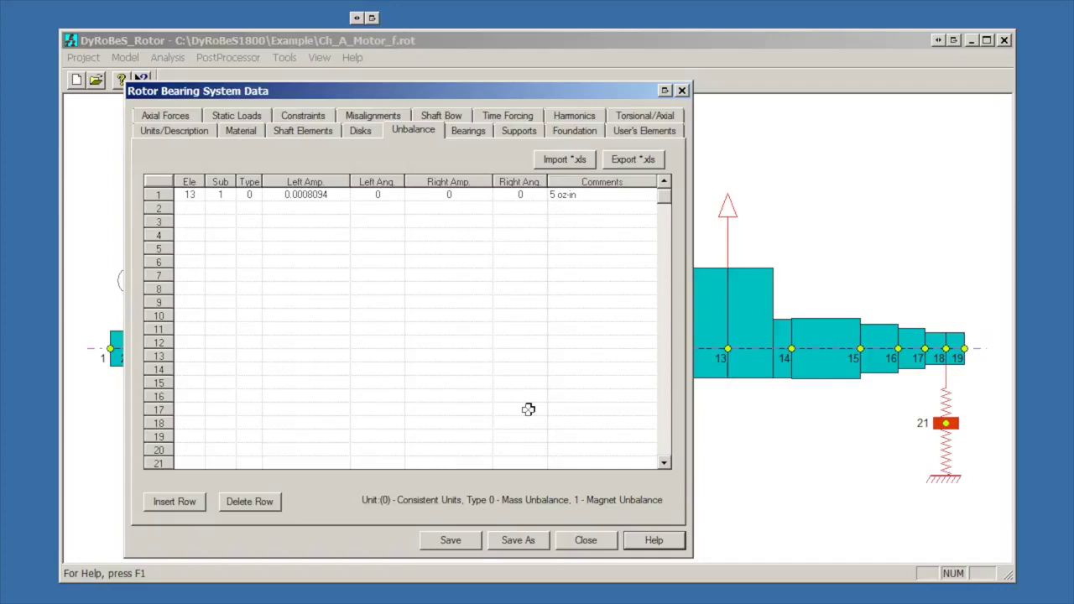
# Step: Close Rotor Bearing System Data without saving and open the Analysis > Lateral Vibration options
pyautogui.click(584, 541)
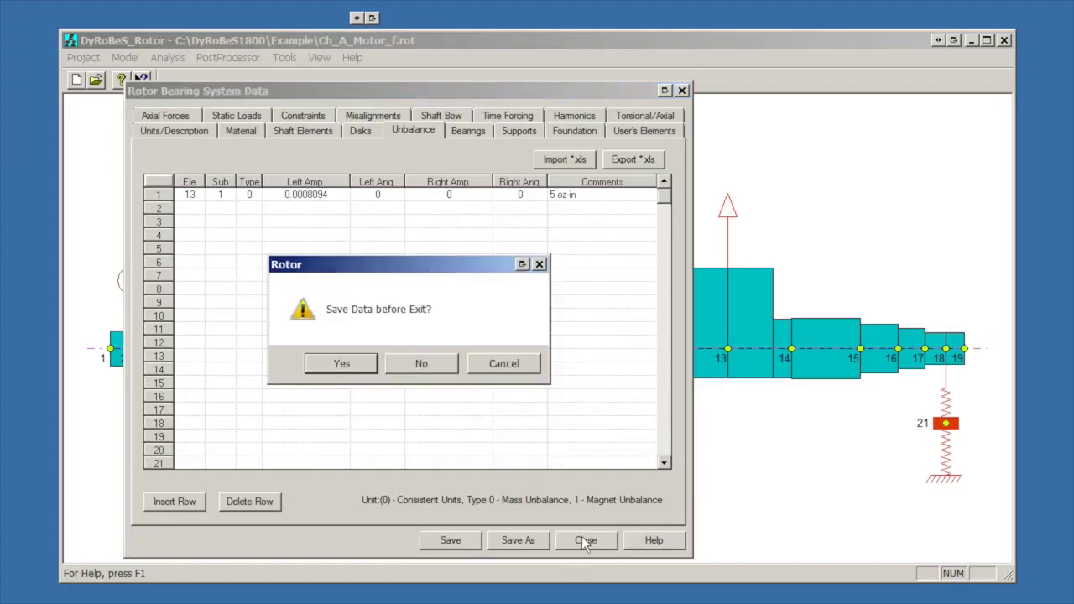
pyautogui.click(418, 366)
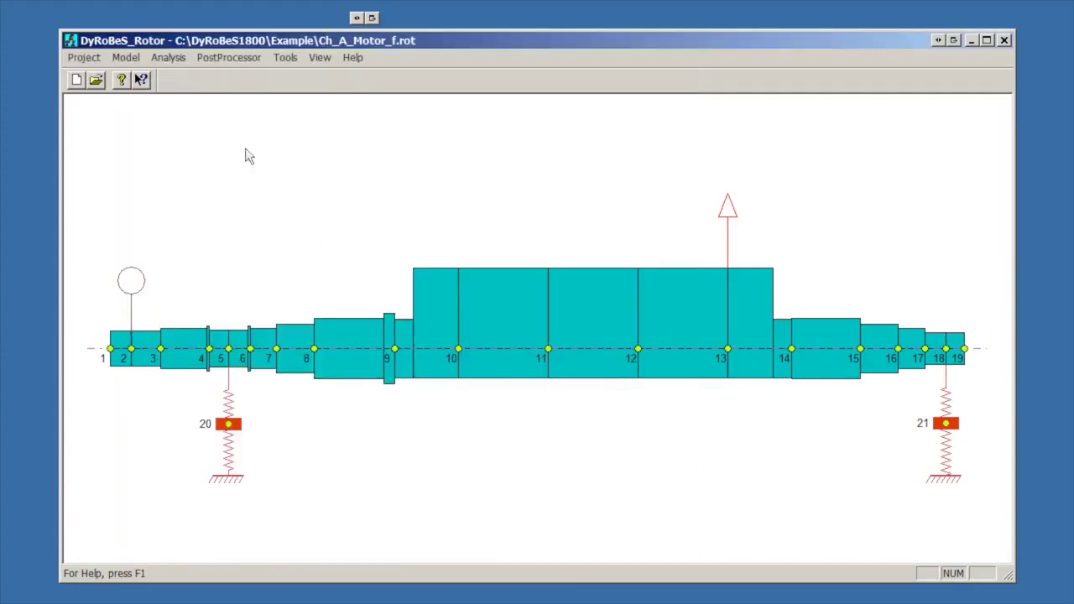
pyautogui.click(164, 65)
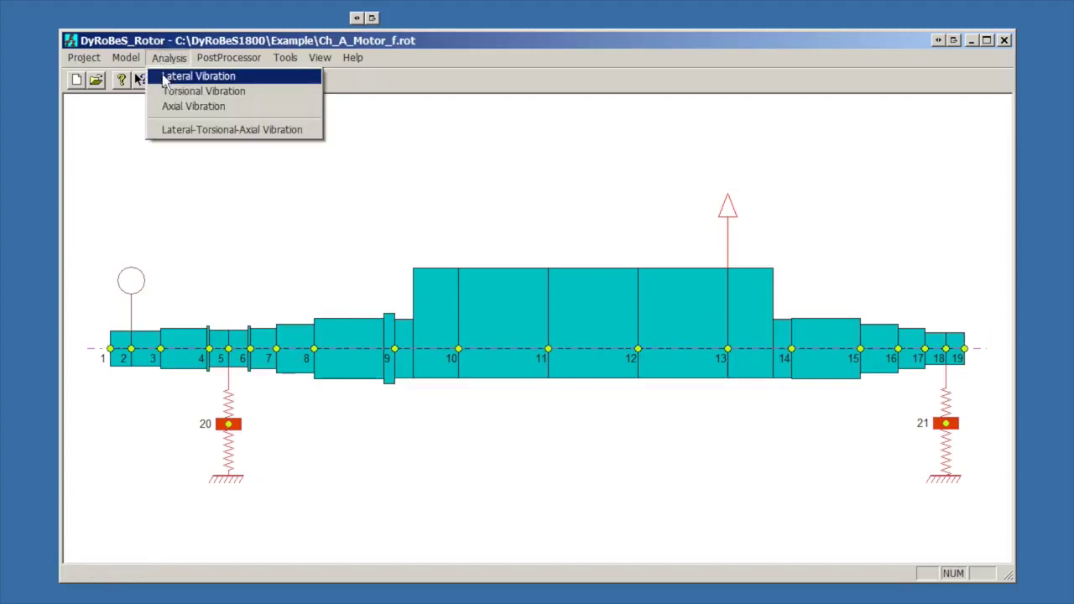
pyautogui.click(198, 76)
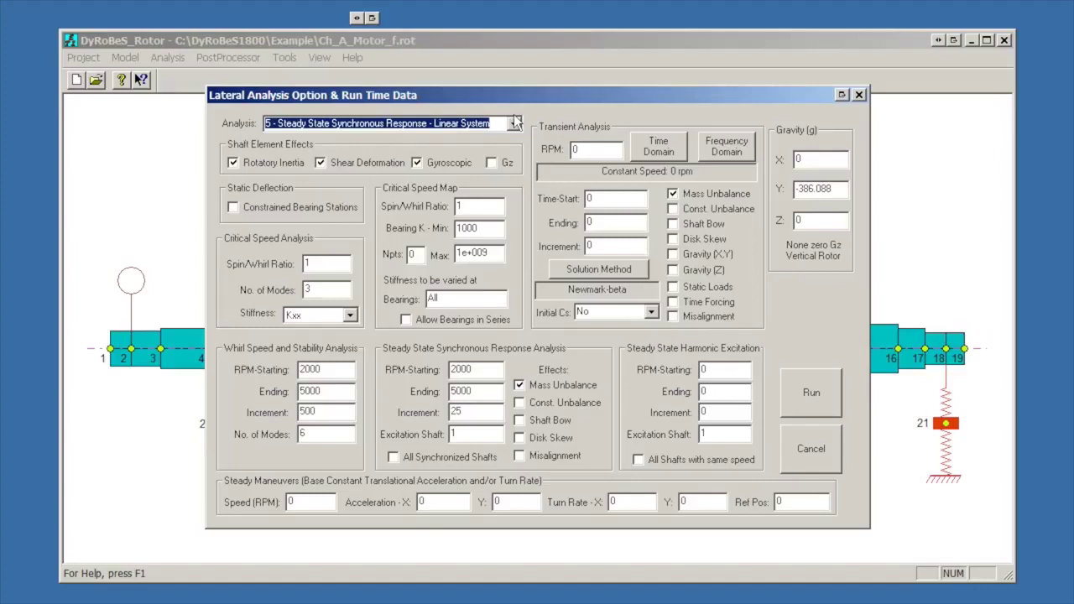
pyautogui.click(514, 124)
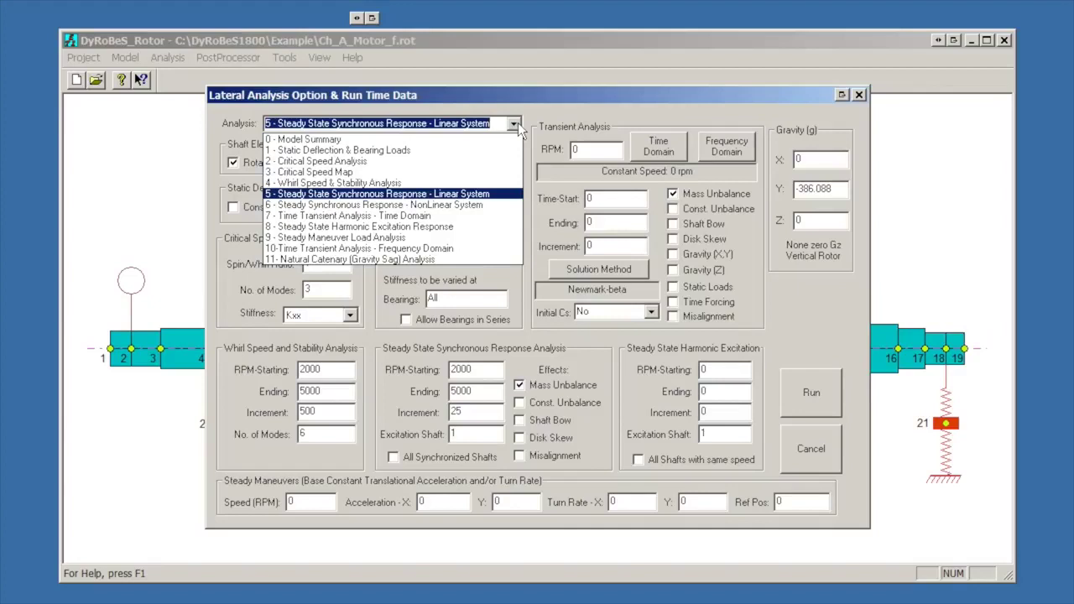
pyautogui.click(468, 195)
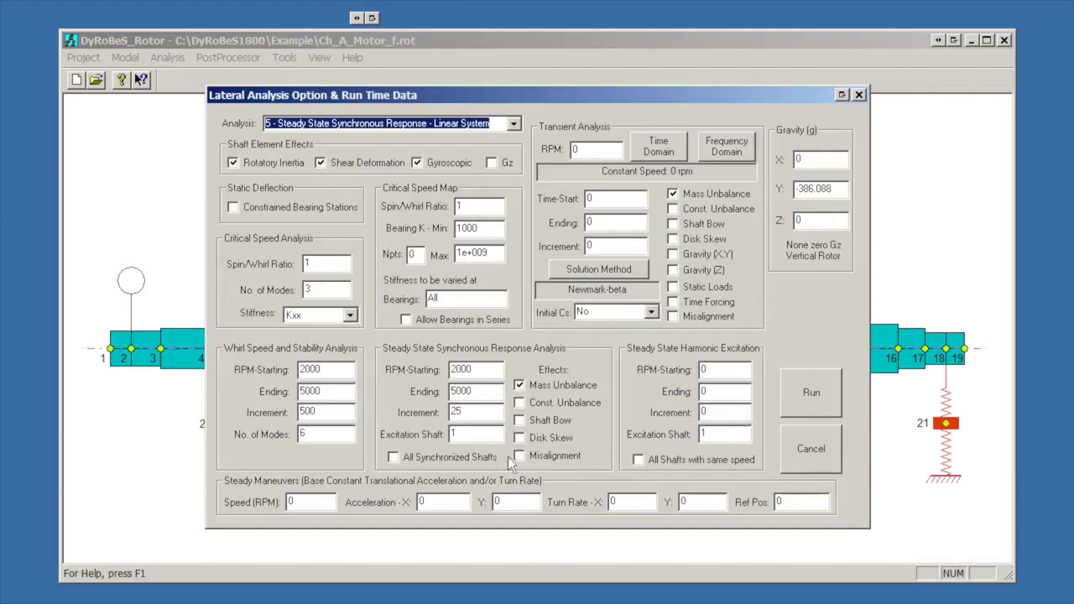
# Step: Confirm speeds 2000–5000 rpm in 25 rpm increments with excitation shaft 1, and run the response
pyautogui.click(485, 367)
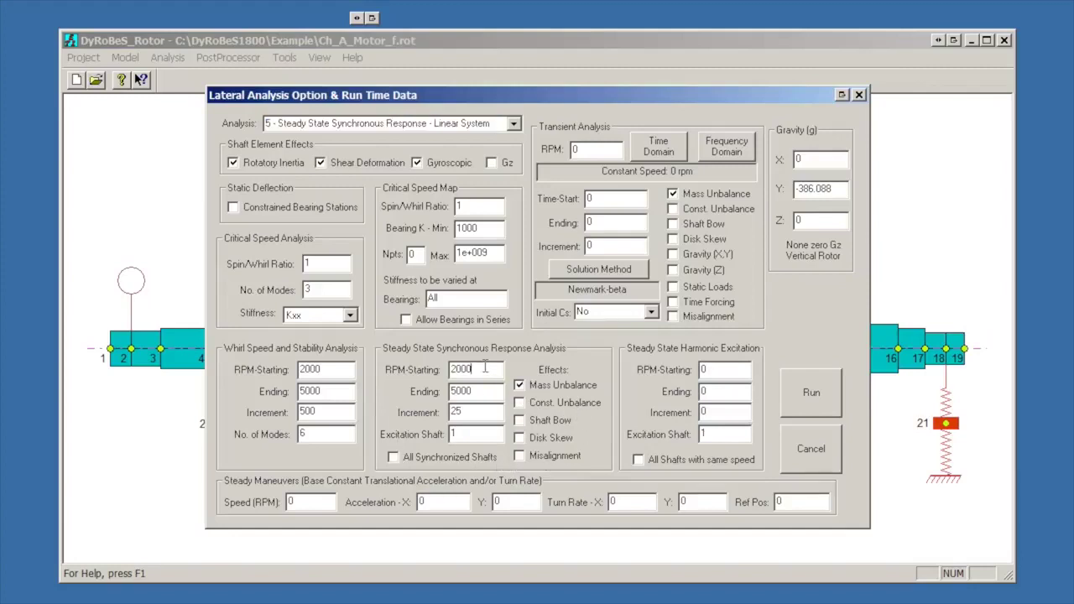
pyautogui.moveTo(484, 368); pyautogui.dragTo(452, 368)
pyautogui.press('Tab')
pyautogui.press('Tab')
pyautogui.click(495, 433)
pyautogui.click(808, 393)
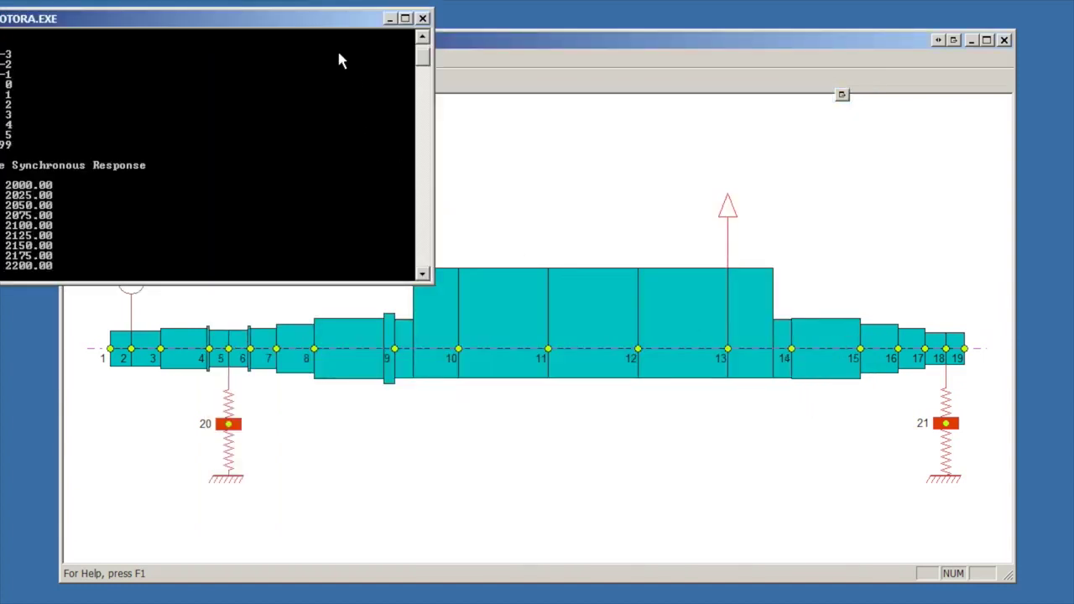
# Step: Move the ROTORA.EXE console aside and let the synchronous response calculation finish
pyautogui.moveTo(310, 17); pyautogui.dragTo(520, 144)
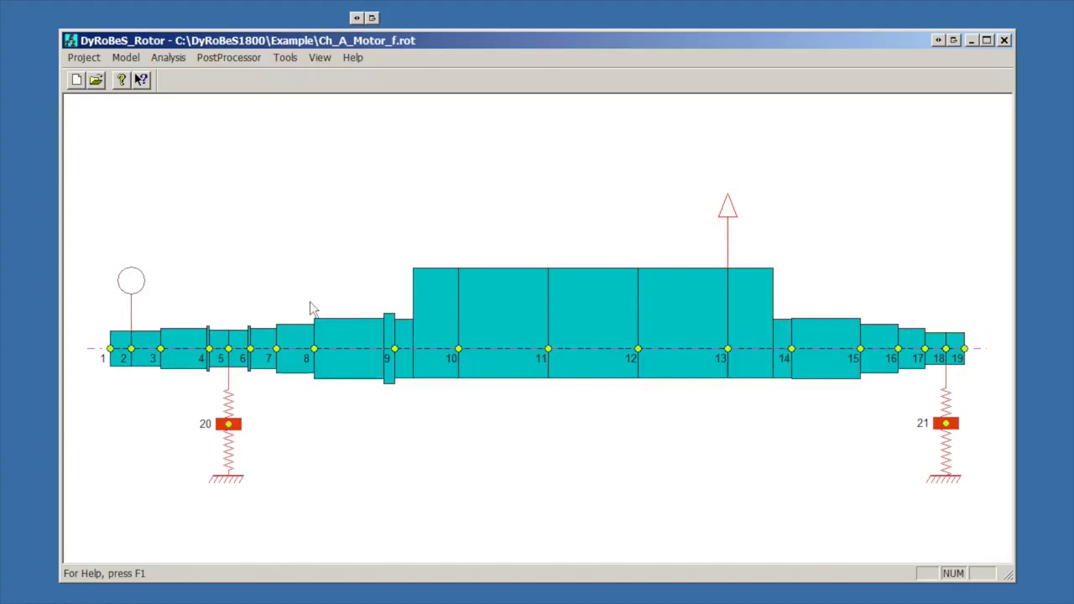
# Step: Plot the steady synchronous response Bode plot, showing station 1 displacement
pyautogui.click(206, 63)
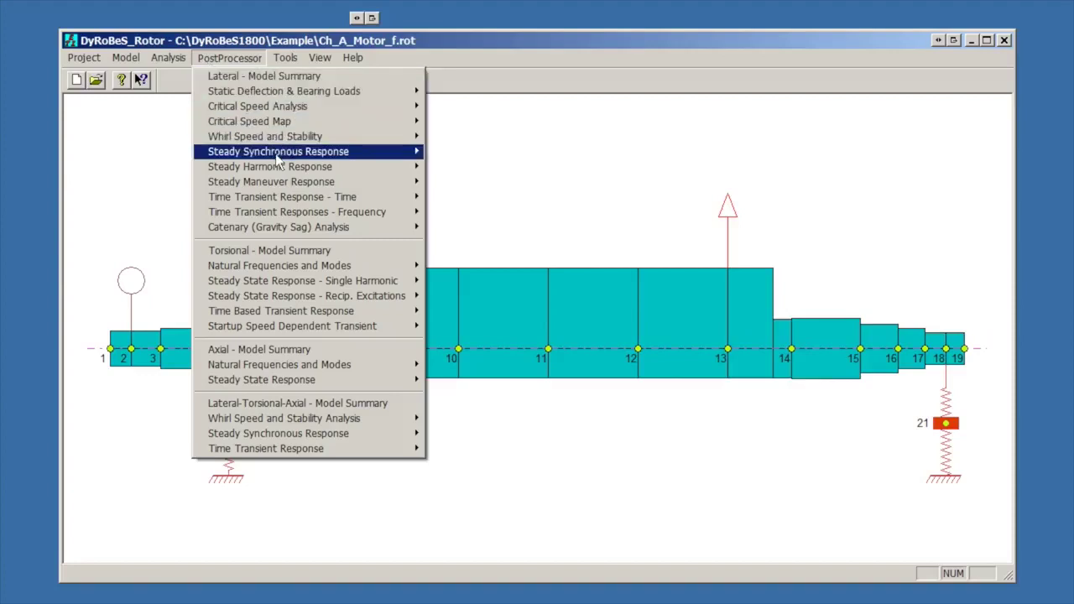
pyautogui.moveTo(276, 156)
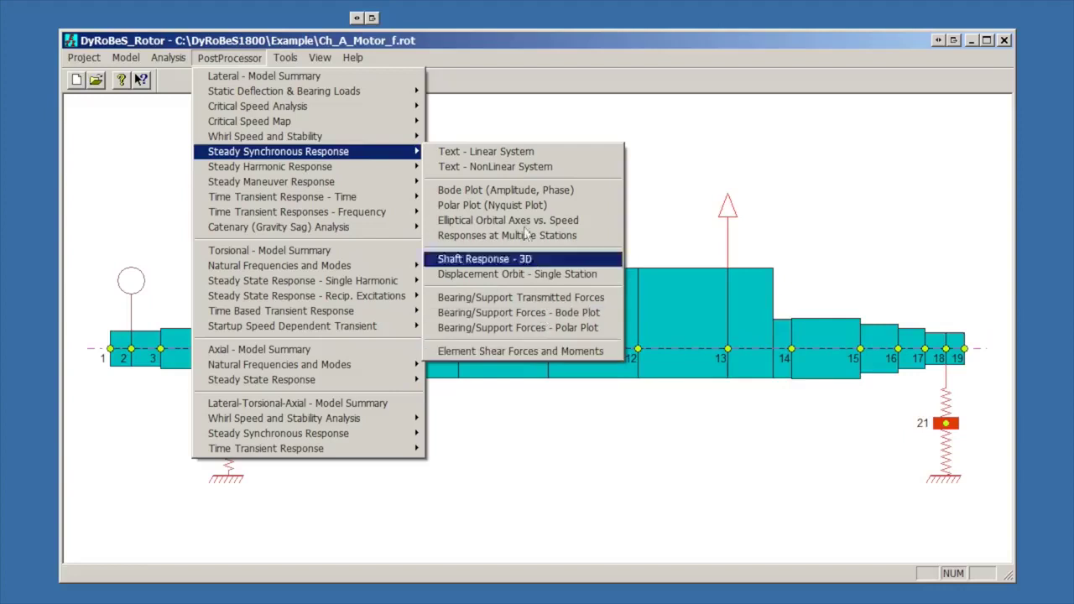
pyautogui.click(514, 192)
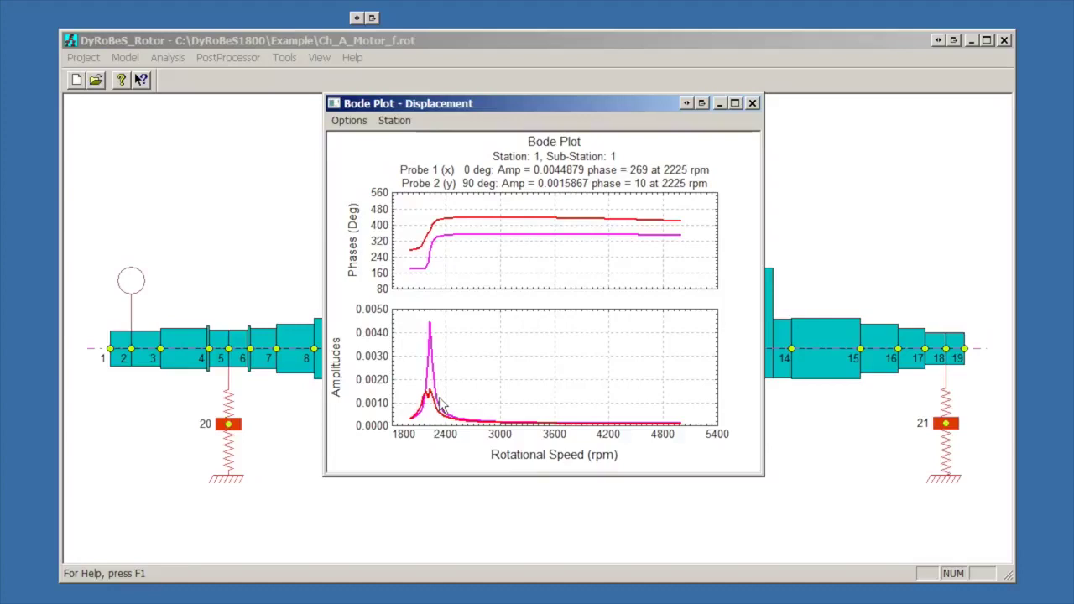
# Step: Step the Bode plot from station 1 to station 5 and bring up its settings dialog
pyautogui.click(395, 121)
pyautogui.click(408, 139)
pyautogui.click(395, 121)
pyautogui.click(404, 139)
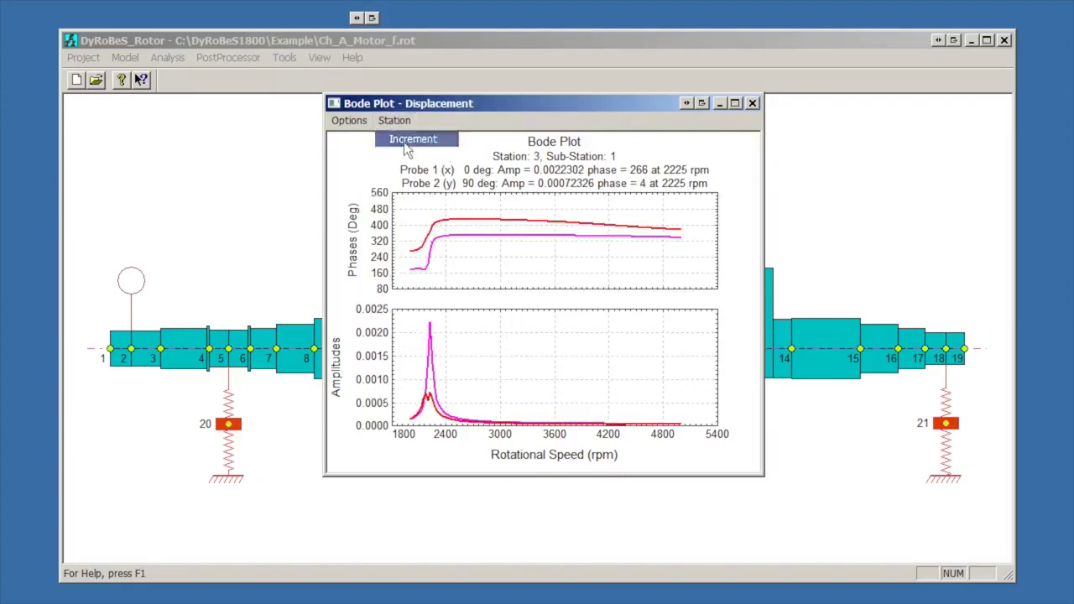
pyautogui.click(397, 124)
pyautogui.click(401, 139)
pyautogui.click(394, 121)
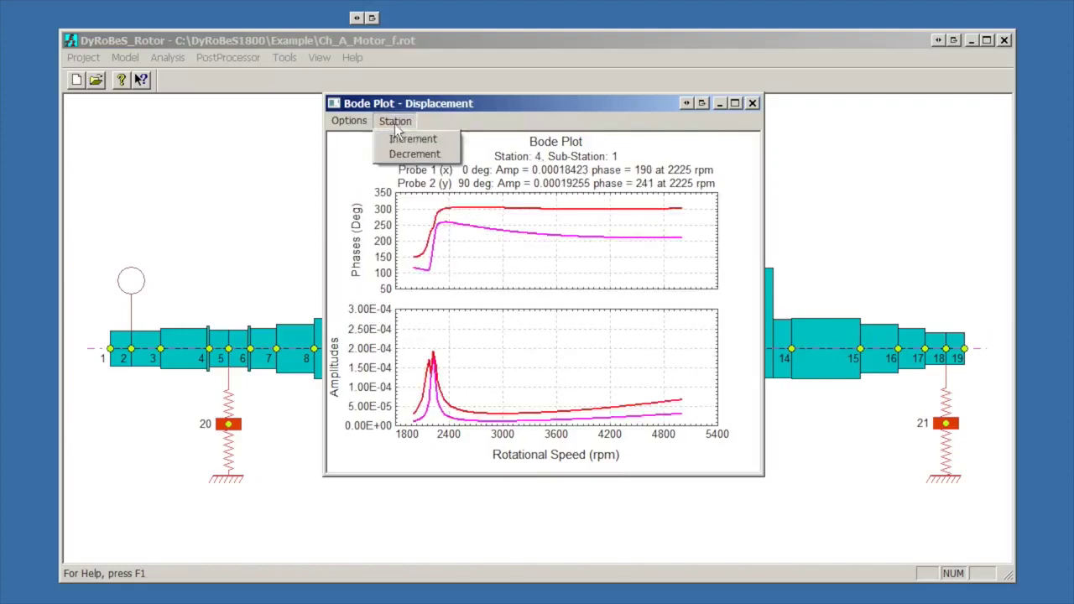
pyautogui.click(399, 140)
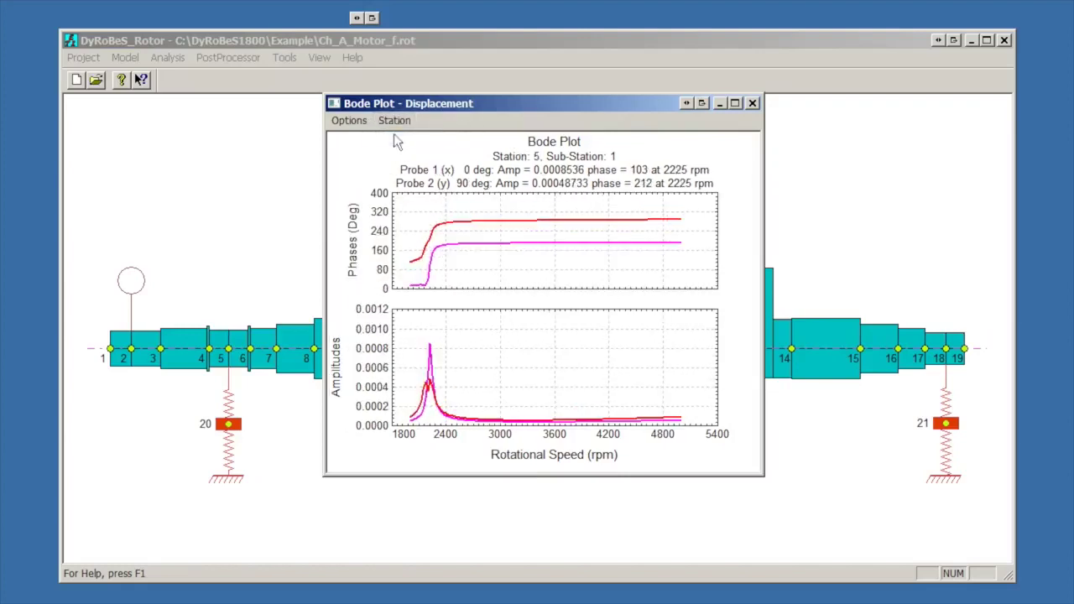
pyautogui.click(344, 122)
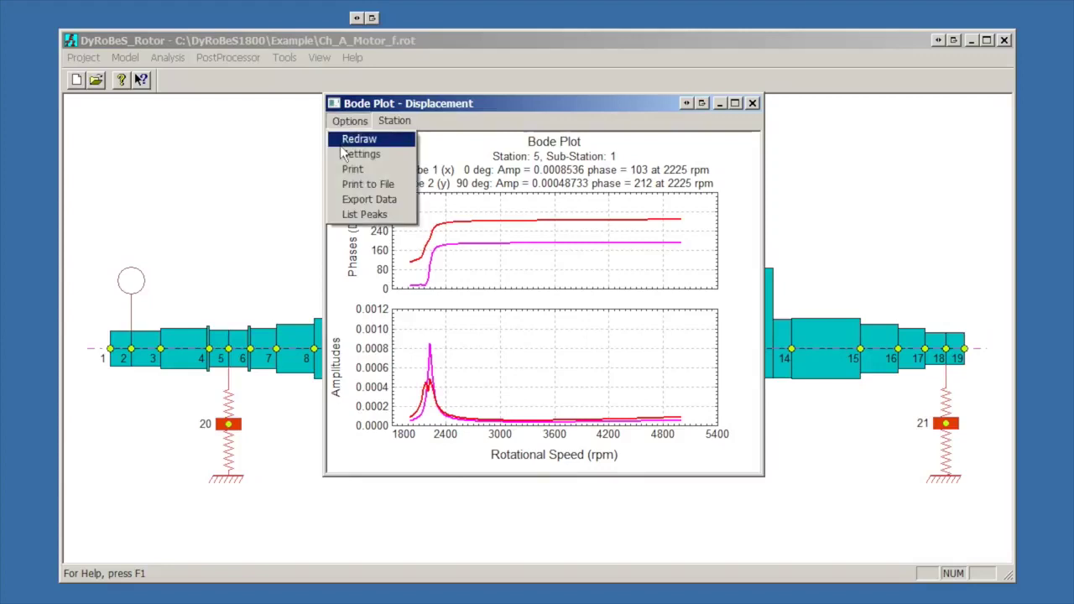
pyautogui.click(359, 155)
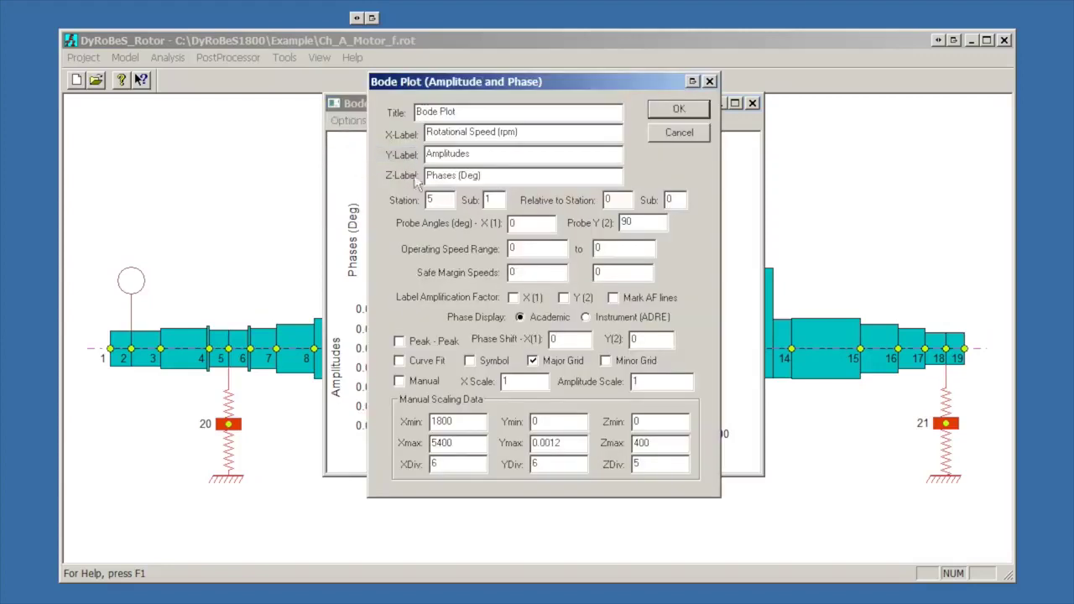
# Step: Set the Bode plot to station 18 relative to station 21, with probes at 45° and 135°
pyautogui.moveTo(435, 204); pyautogui.dragTo(414, 207)
pyautogui.write('18')
pyautogui.doubleClick(608, 199)
pyautogui.write('21')
pyautogui.doubleClick(514, 224)
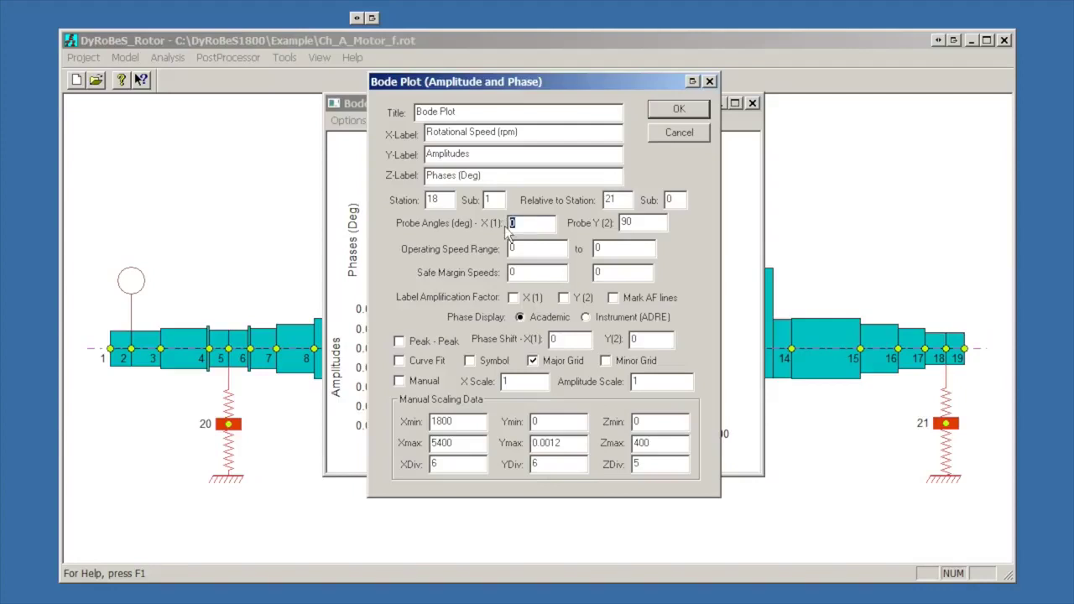
pyautogui.write('45')
pyautogui.doubleClick(638, 222)
pyautogui.write('135')
# Step: Set operating speed 3600 rpm, label amplification factors for probes X and Y, and apply
pyautogui.press('Tab')
pyautogui.write('3600')
pyautogui.click(514, 299)
pyautogui.click(563, 300)
pyautogui.click(680, 110)
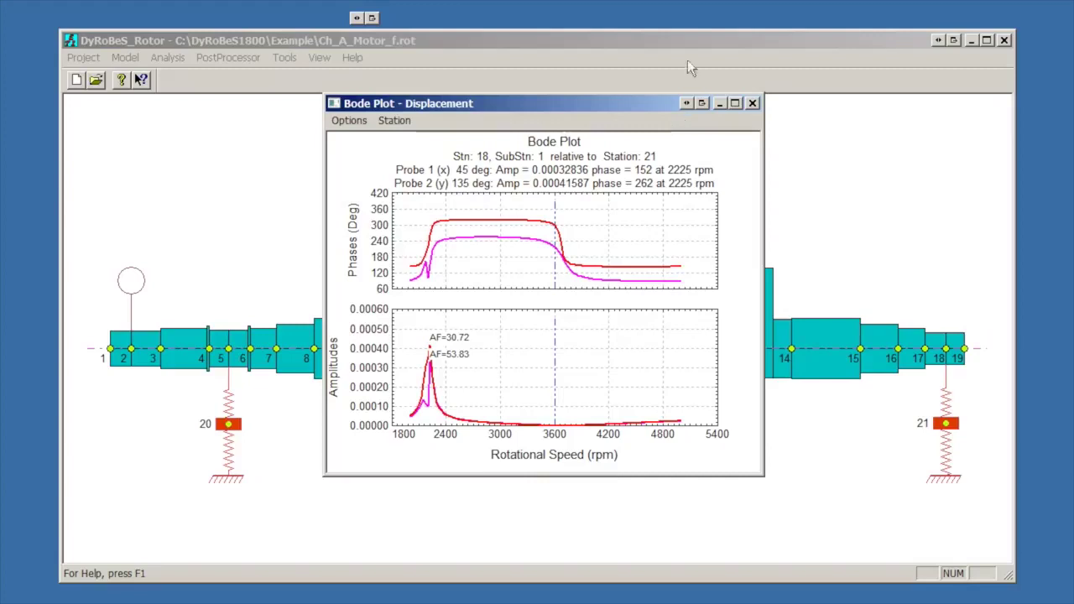
# Step: Reopen the Bode plot's Options menu to revisit its settings
pyautogui.click(355, 122)
# Step: Change the Bode plot to station 21, sub 0, relative to station 0, and redraw
pyautogui.click(357, 151)
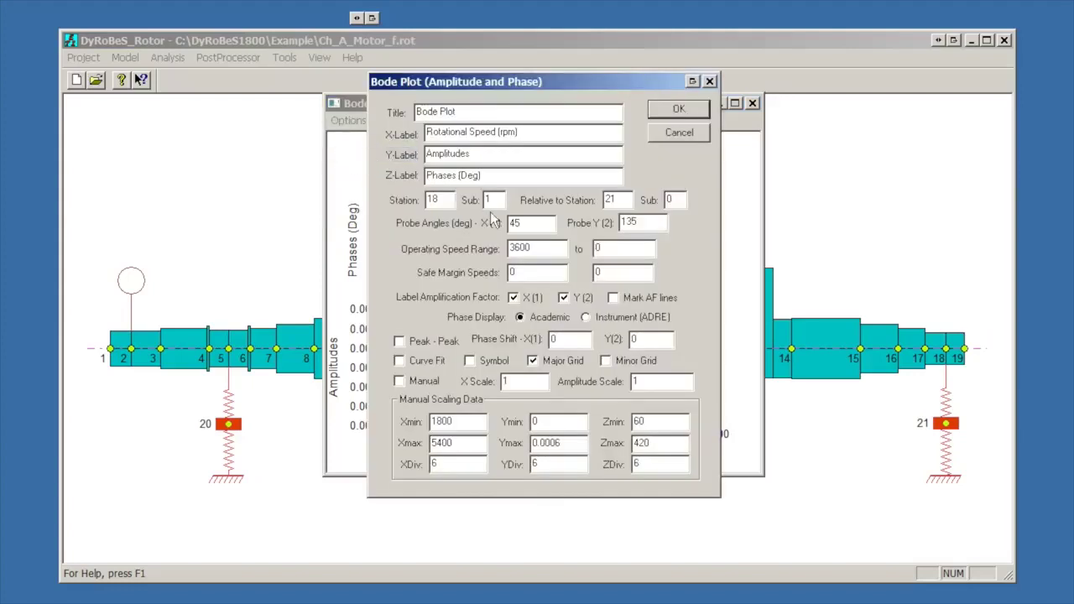
pyautogui.moveTo(441, 200); pyautogui.dragTo(417, 206)
pyautogui.write('21')
pyautogui.moveTo(498, 199); pyautogui.dragTo(487, 207)
pyautogui.write('0')
pyautogui.moveTo(623, 199); pyautogui.dragTo(602, 207)
pyautogui.write('0')
pyautogui.click(678, 110)
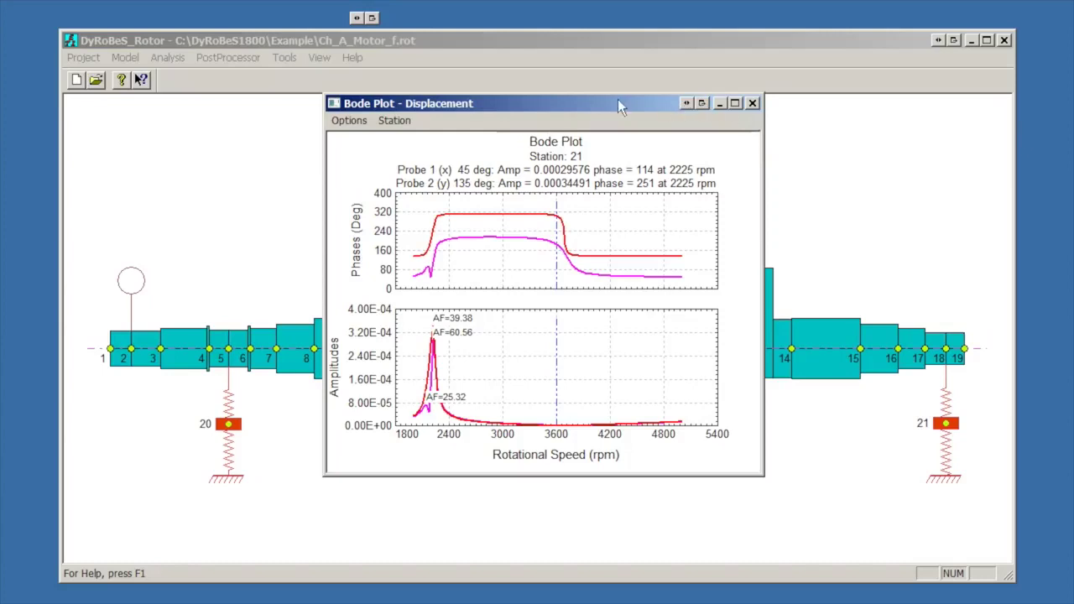
# Step: Shift the station 21 Bode plot down-right and show the Steady Synchronous Response submenu
pyautogui.moveTo(617, 99); pyautogui.dragTo(833, 231)
pyautogui.click(231, 57)
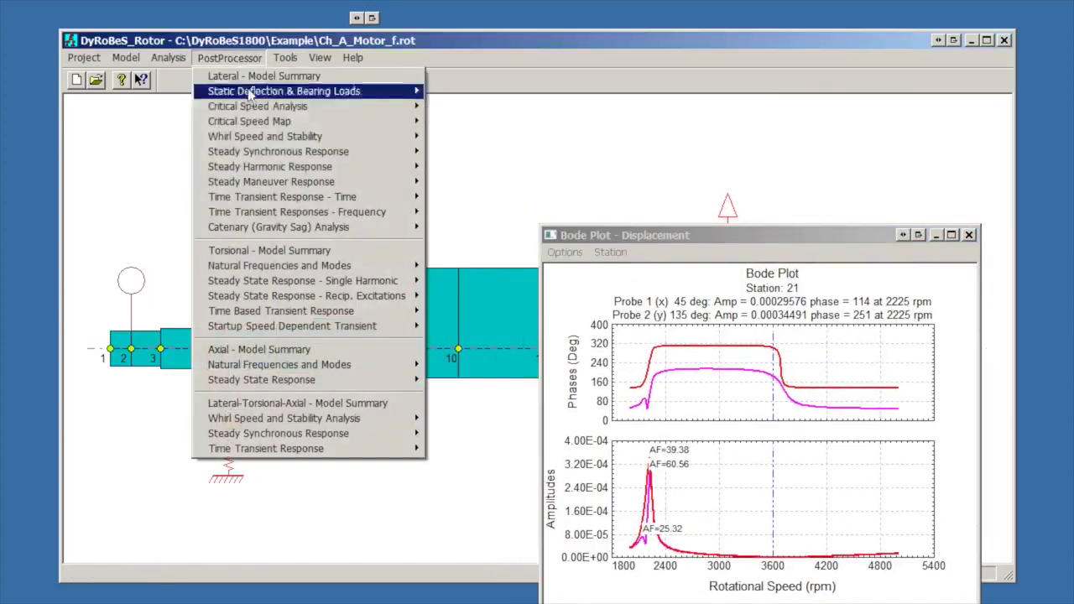
pyautogui.moveTo(294, 155)
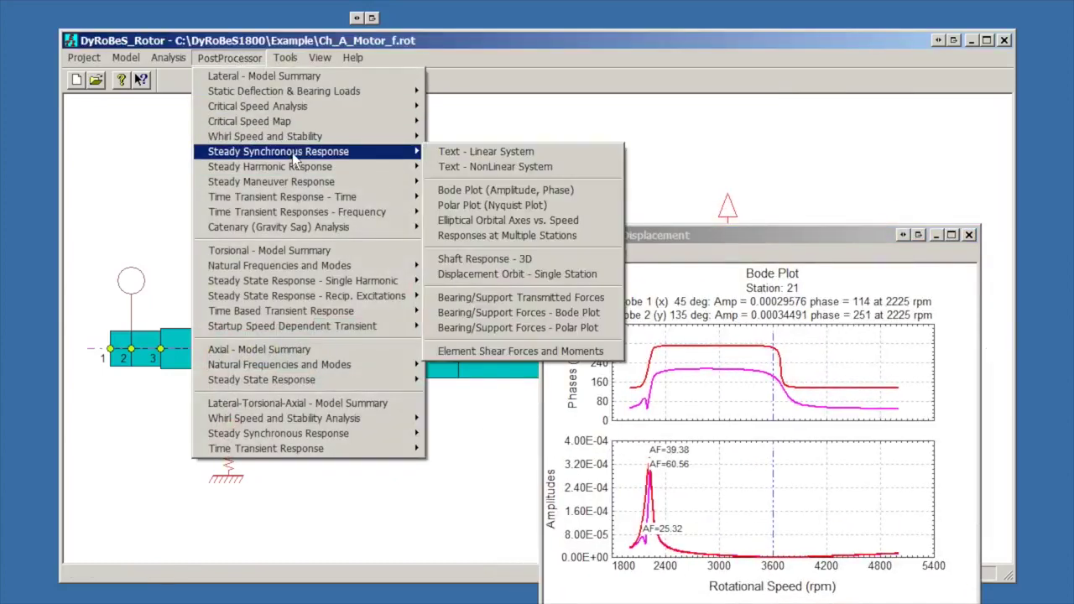
# Step: Plot the synchronous response at multiple stations and bring up its settings
pyautogui.click(453, 236)
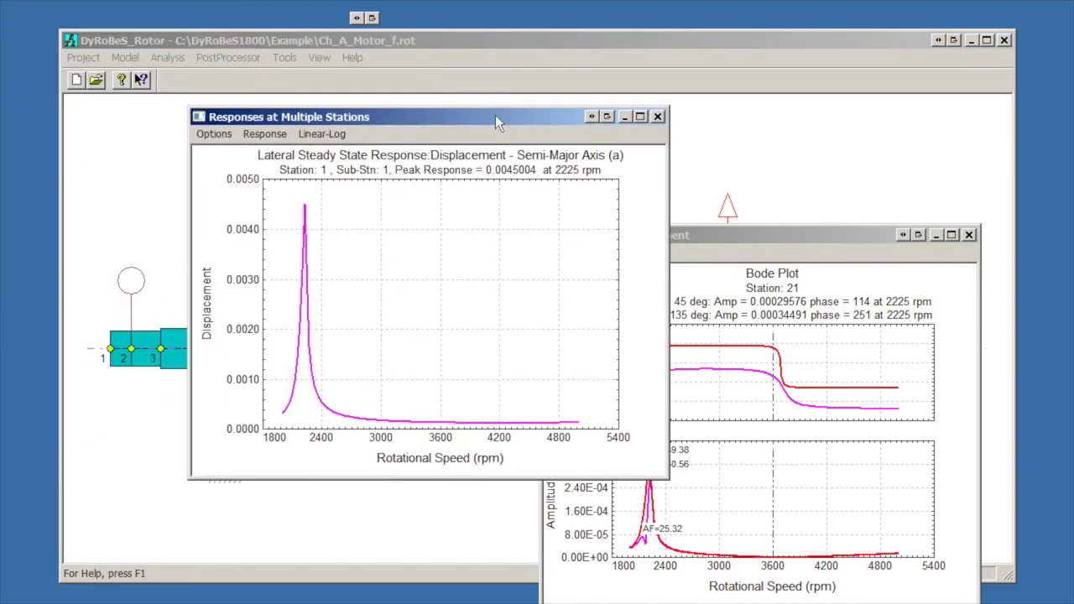
pyautogui.click(214, 134)
pyautogui.click(232, 172)
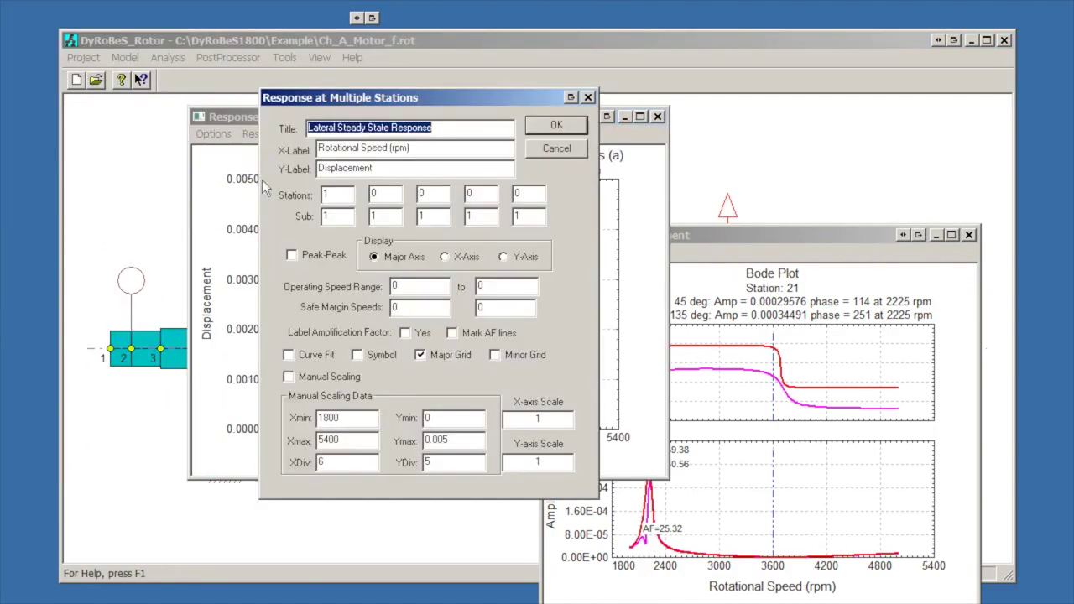
# Step: Set stations 2, 5, 12 and 18 with 3600 rpm operating speed, then redraw
pyautogui.moveTo(336, 194); pyautogui.dragTo(315, 194)
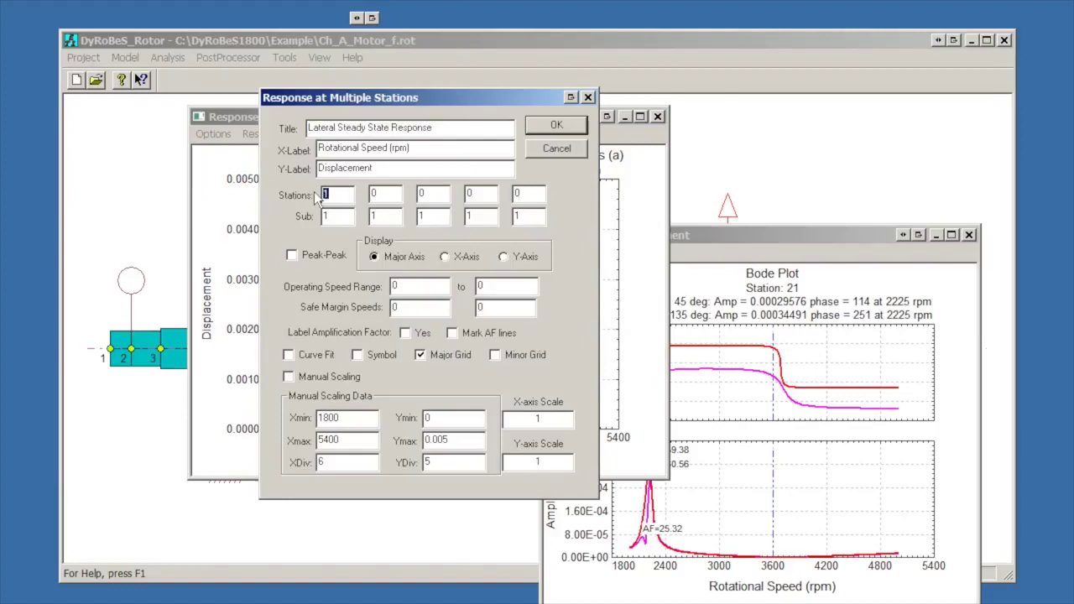
pyautogui.write('2')
pyautogui.press('Tab')
pyautogui.write('5')
pyautogui.press('Tab')
pyautogui.write('12')
pyautogui.press('Tab')
pyautogui.write('18')
pyautogui.click(420, 287)
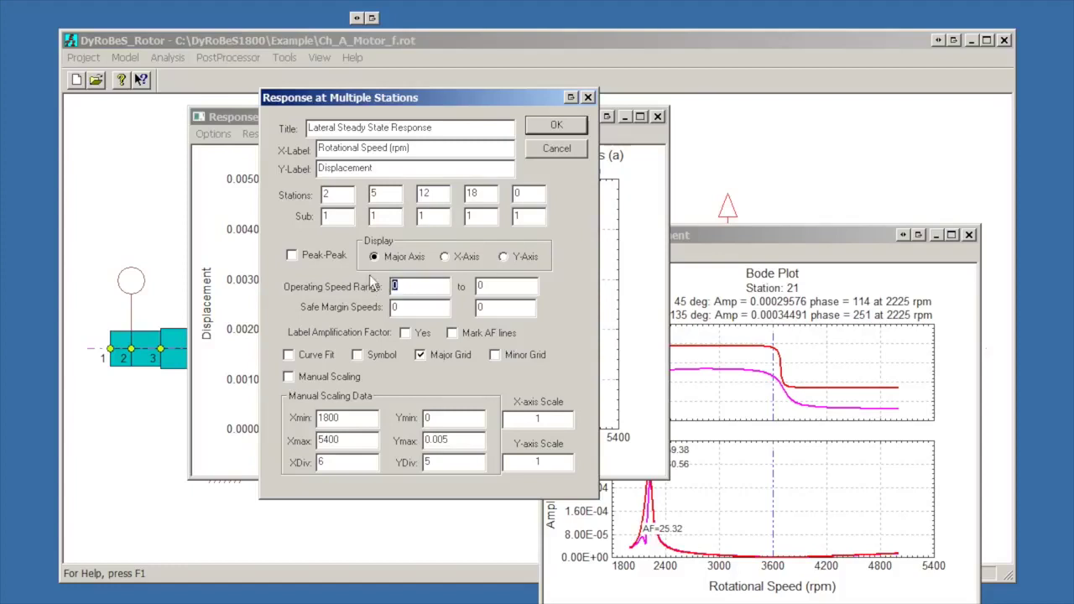
pyautogui.write('3600')
pyautogui.click(560, 128)
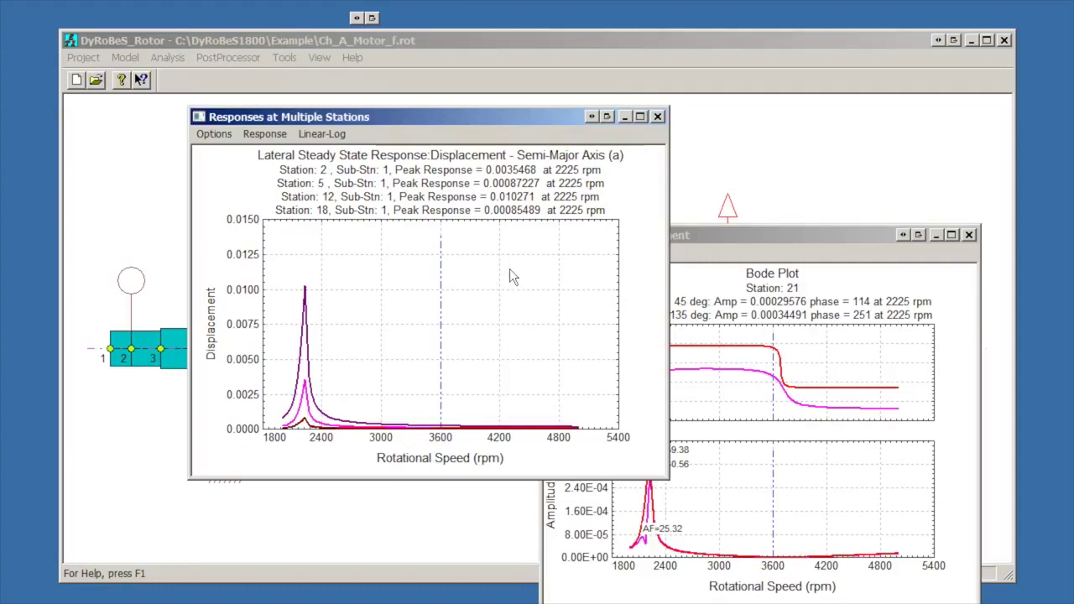
pyautogui.click(214, 133)
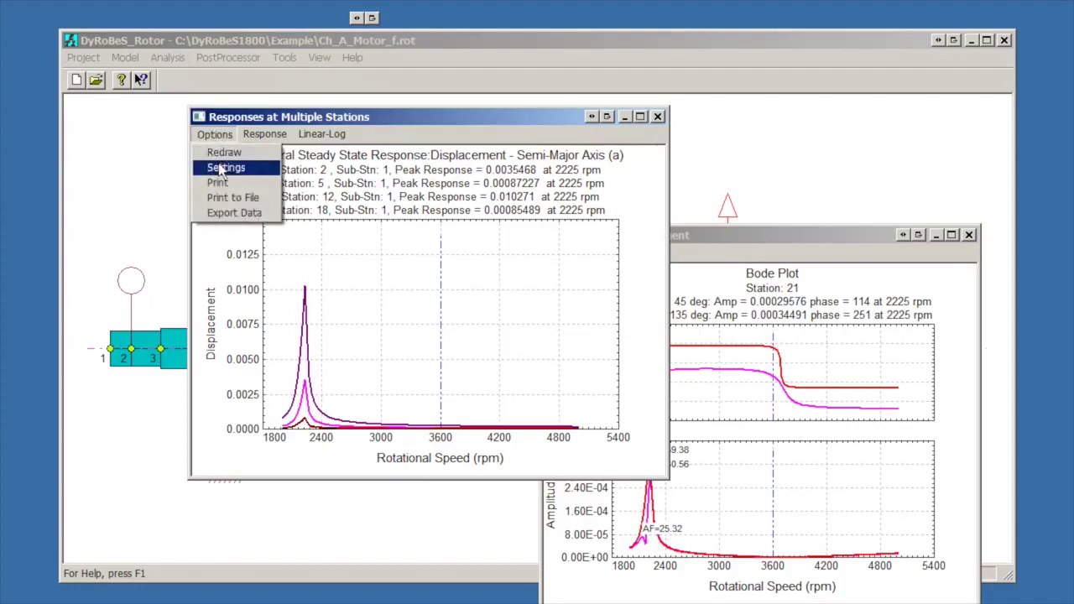
pyautogui.click(224, 168)
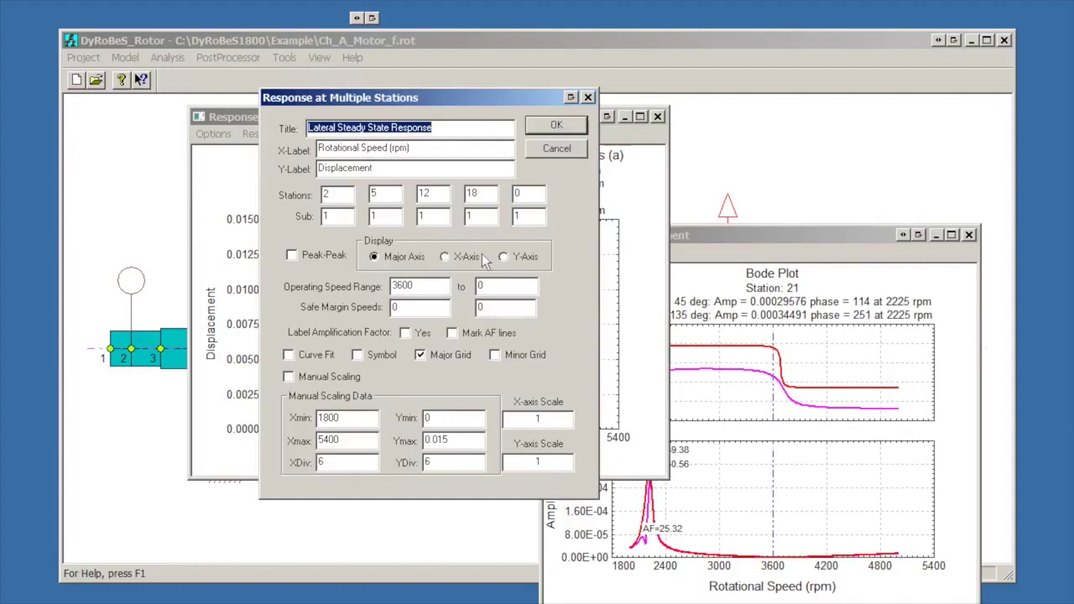
pyautogui.click(557, 150)
pyautogui.click(265, 136)
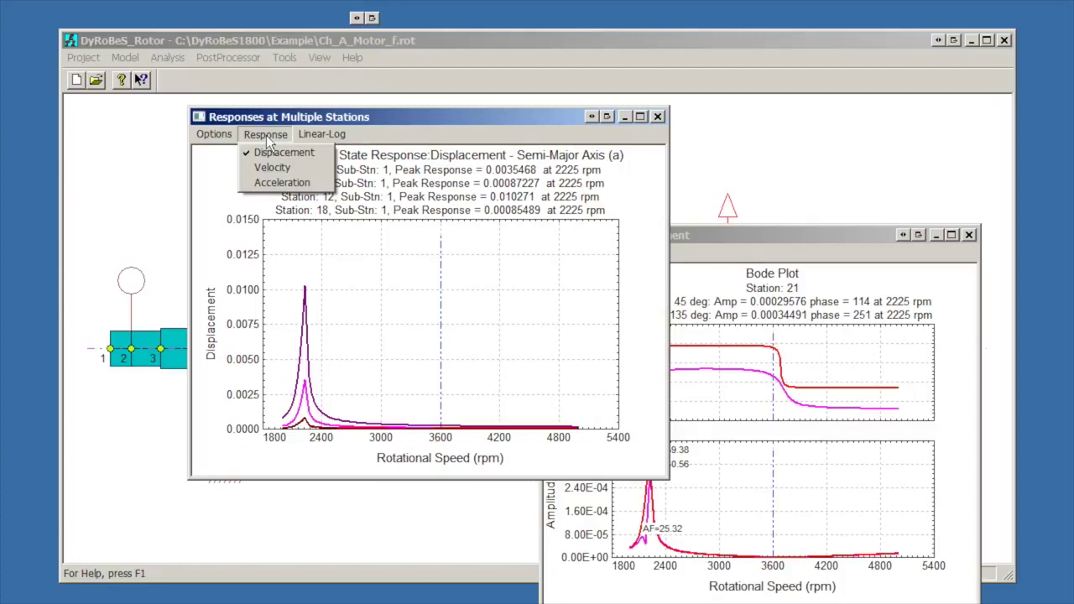
pyautogui.moveTo(317, 143)
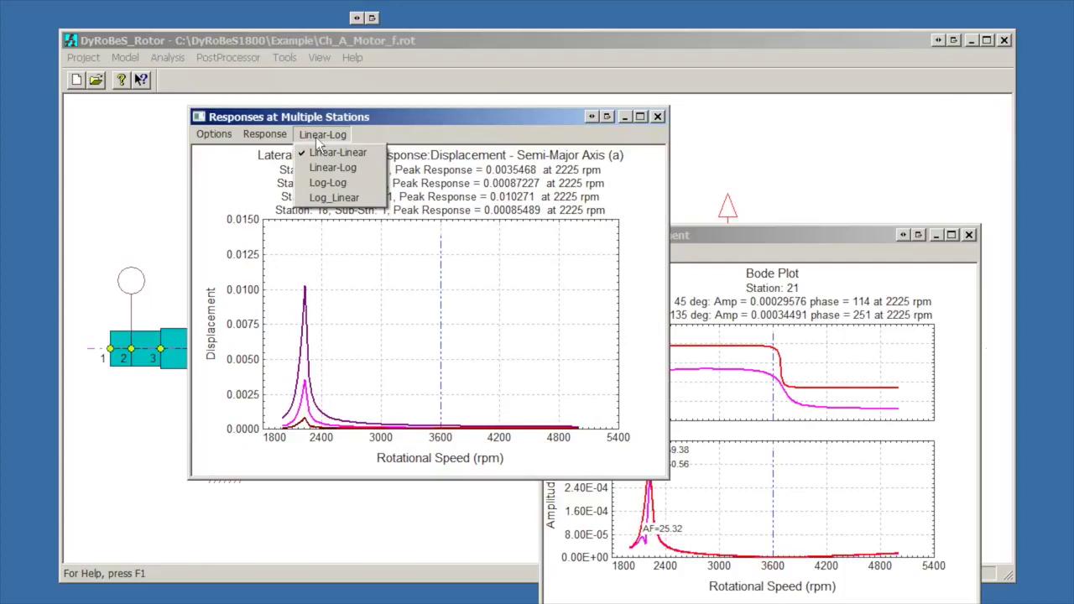
# Step: Shift the multi-station plot down-left and open Shaft Response - 3D at 2000 rpm
pyautogui.click(460, 115)
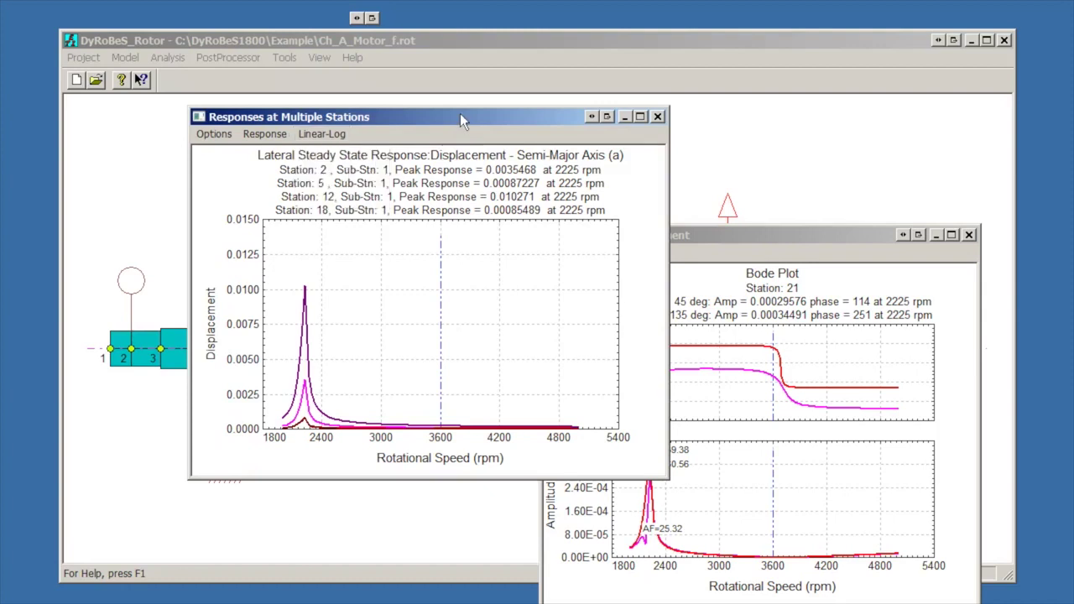
pyautogui.moveTo(460, 115); pyautogui.dragTo(330, 239)
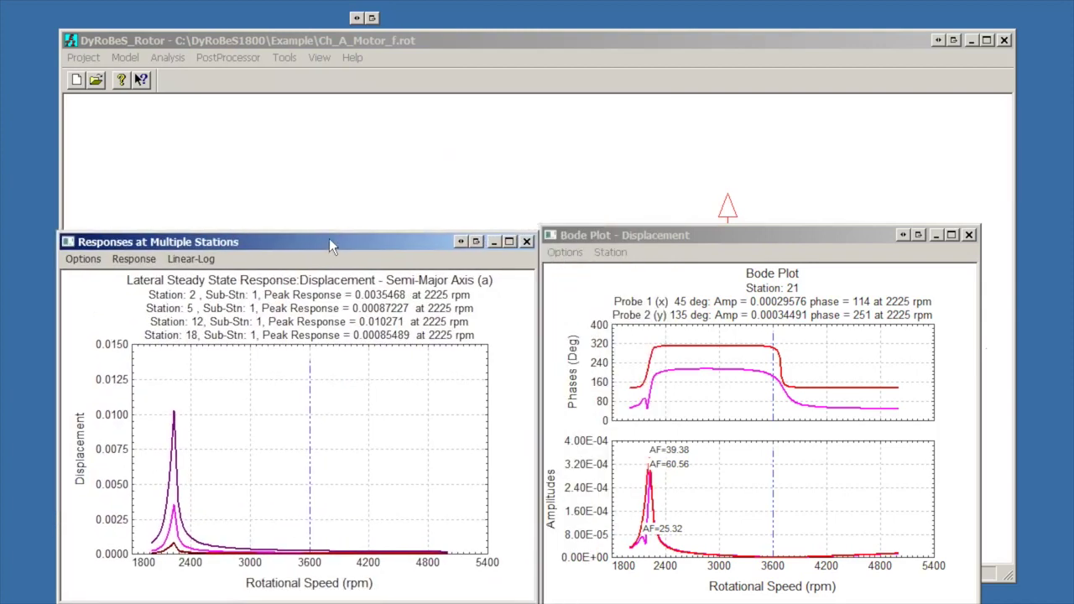
pyautogui.click(235, 62)
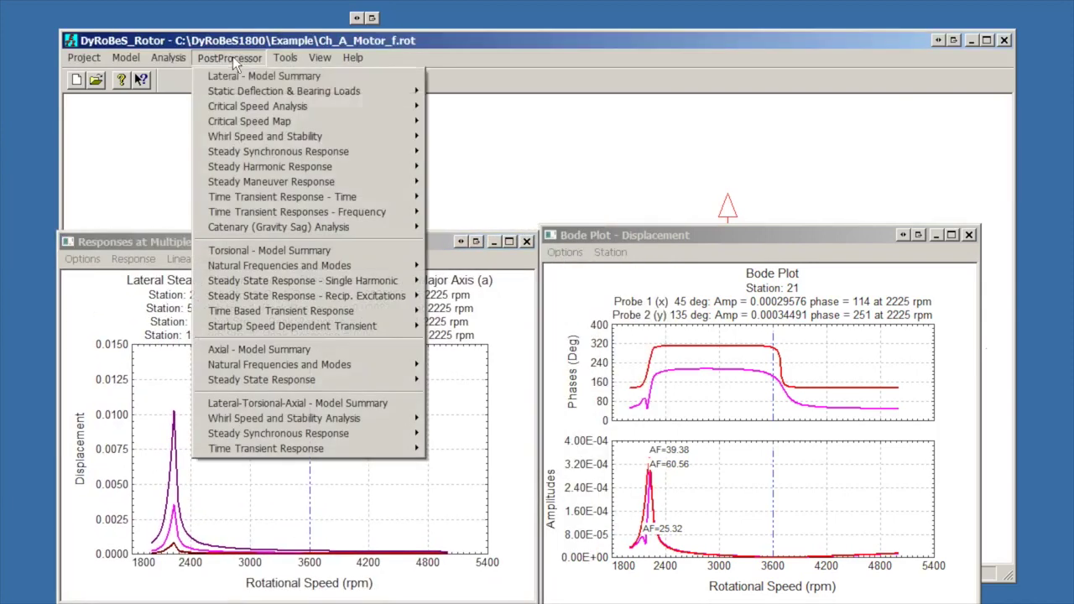
pyautogui.moveTo(390, 151)
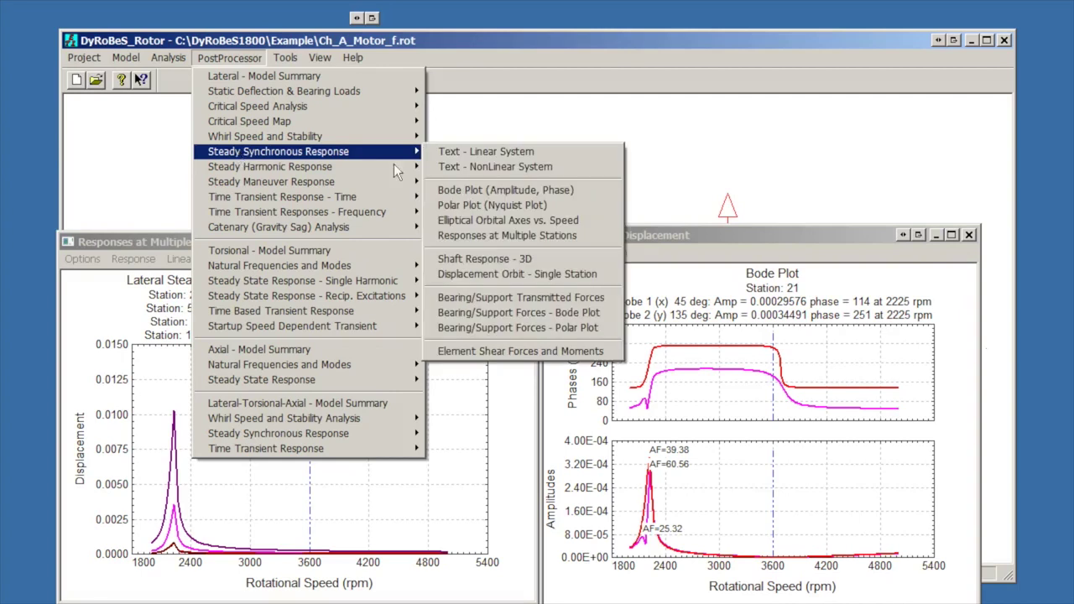
pyautogui.click(534, 264)
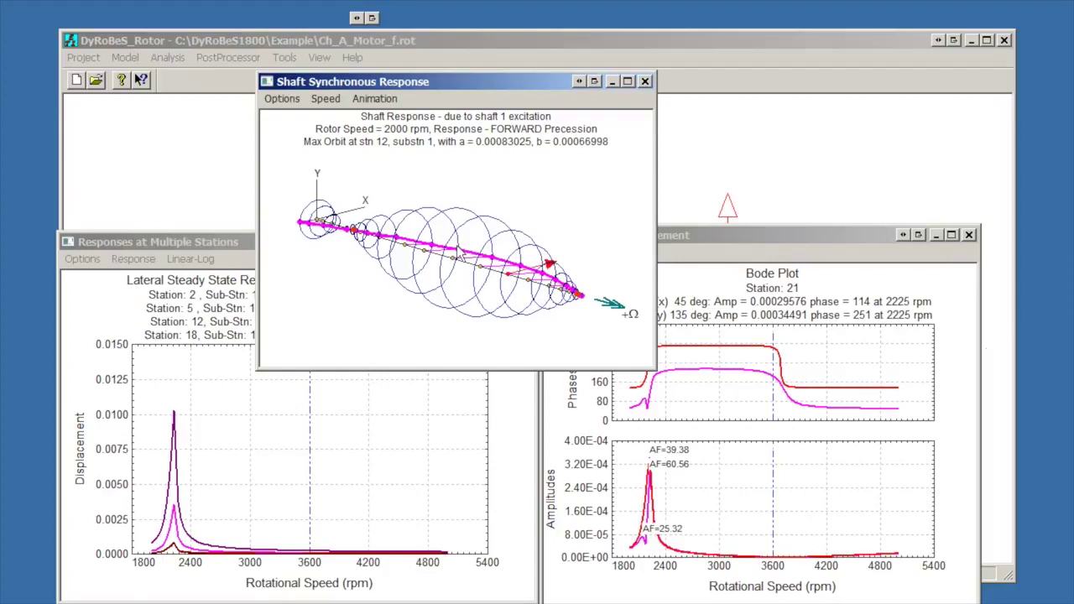
# Step: Play a single-speed animation of the 3D shaft orbit
pyautogui.click(367, 98)
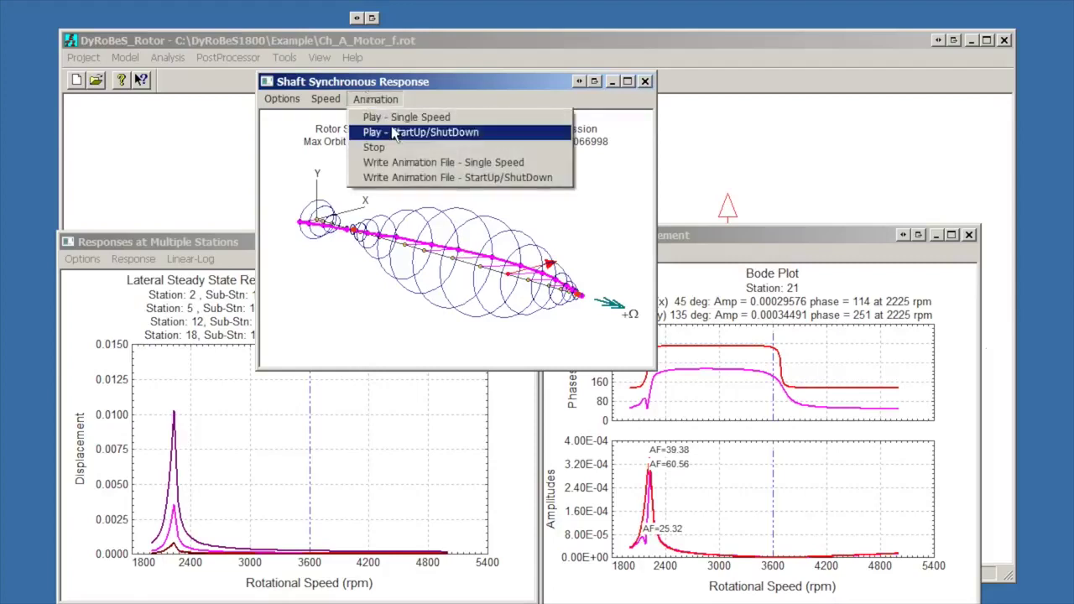
pyautogui.click(394, 112)
pyautogui.click(528, 186)
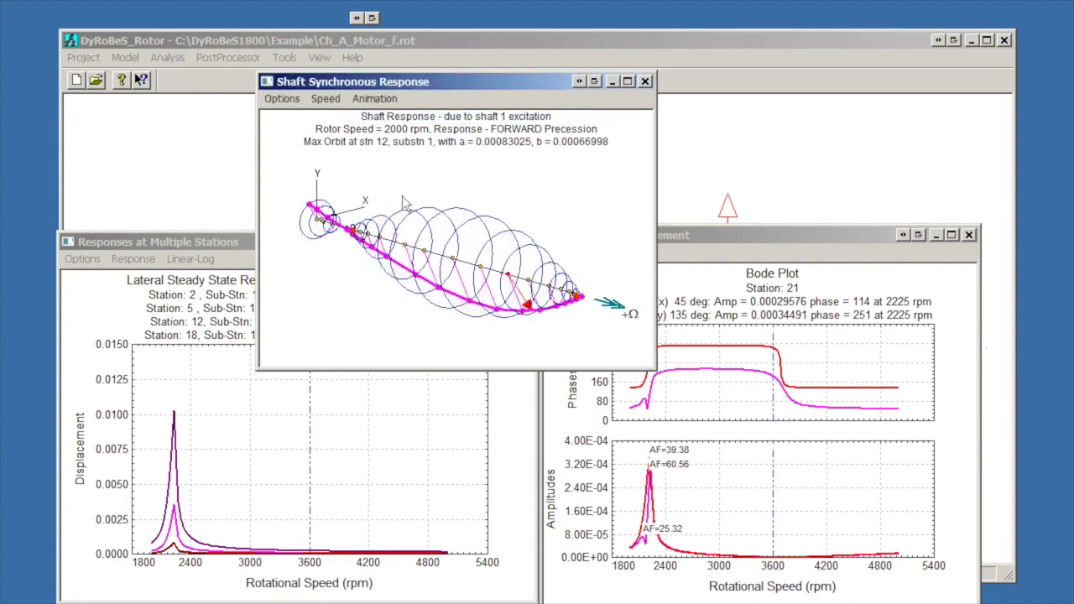
# Step: Step the rotor speed up to 2225 rpm, then back down to 2200 rpm
pyautogui.click(325, 99)
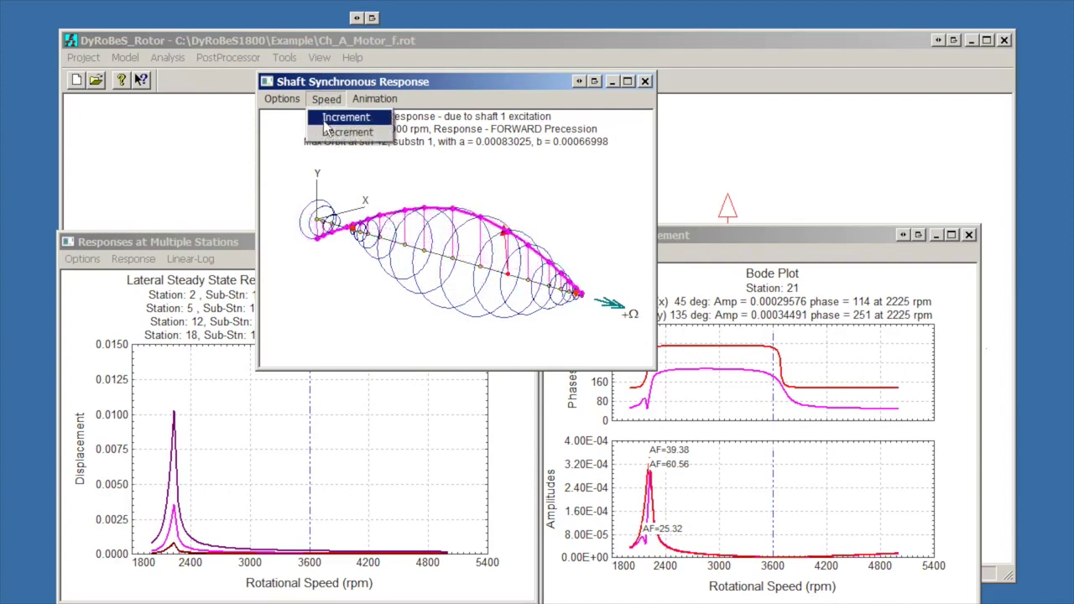
pyautogui.click(326, 119)
pyautogui.click(325, 98)
pyautogui.click(326, 118)
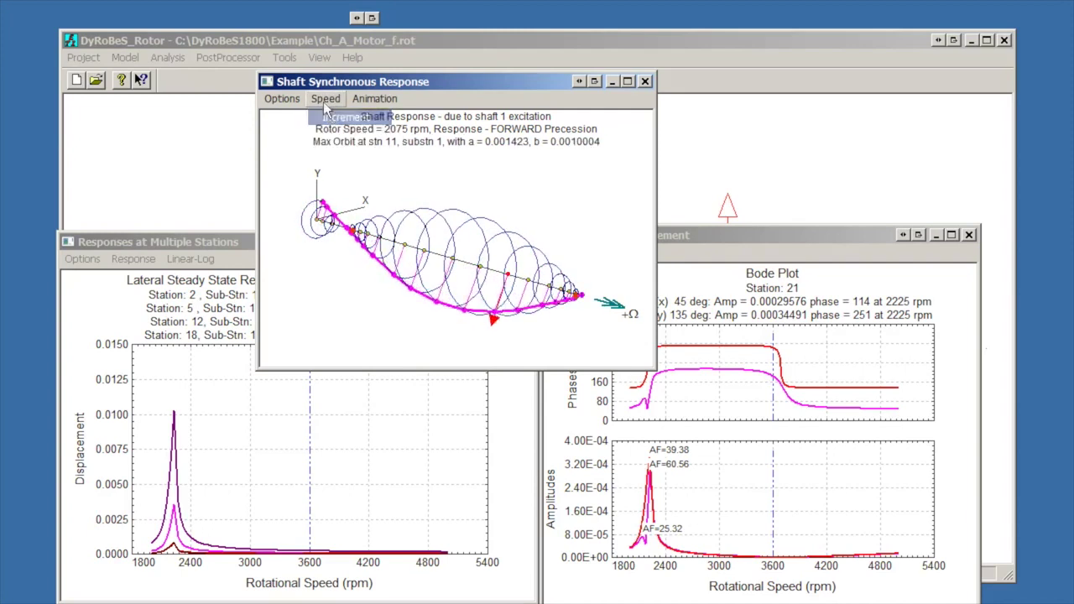
pyautogui.click(325, 98)
pyautogui.click(325, 117)
pyautogui.click(325, 98)
pyautogui.click(325, 117)
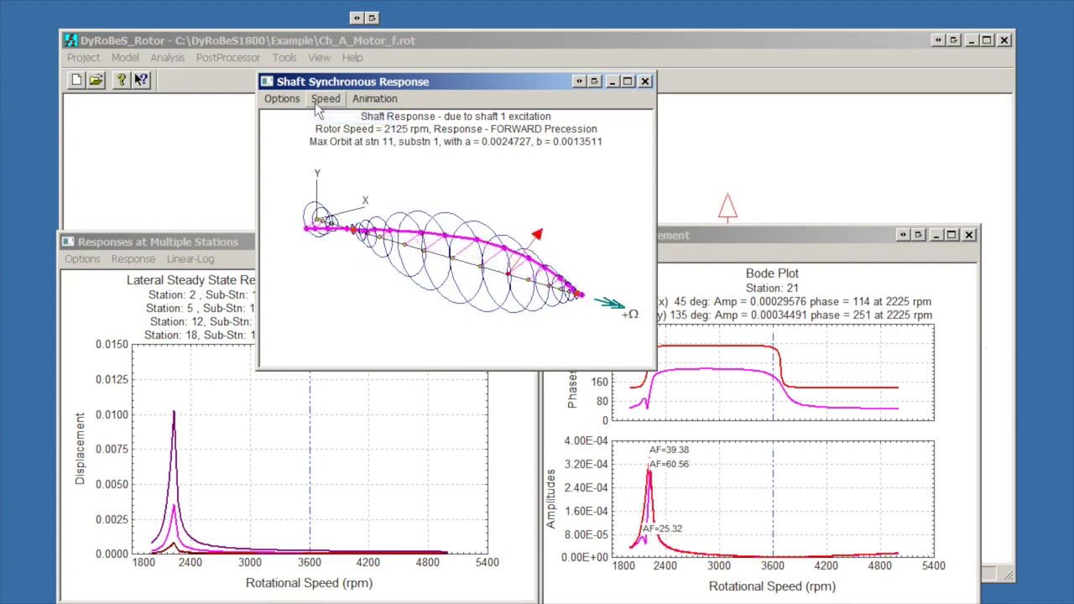
pyautogui.click(325, 98)
pyautogui.click(327, 118)
pyautogui.click(325, 98)
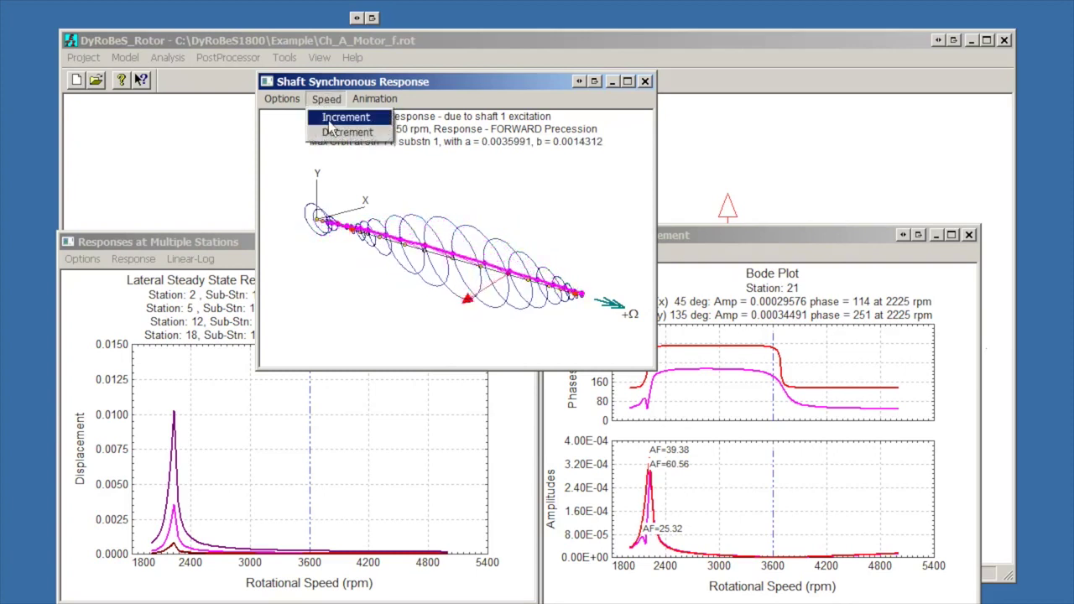
pyautogui.click(327, 117)
pyautogui.click(325, 98)
pyautogui.click(327, 118)
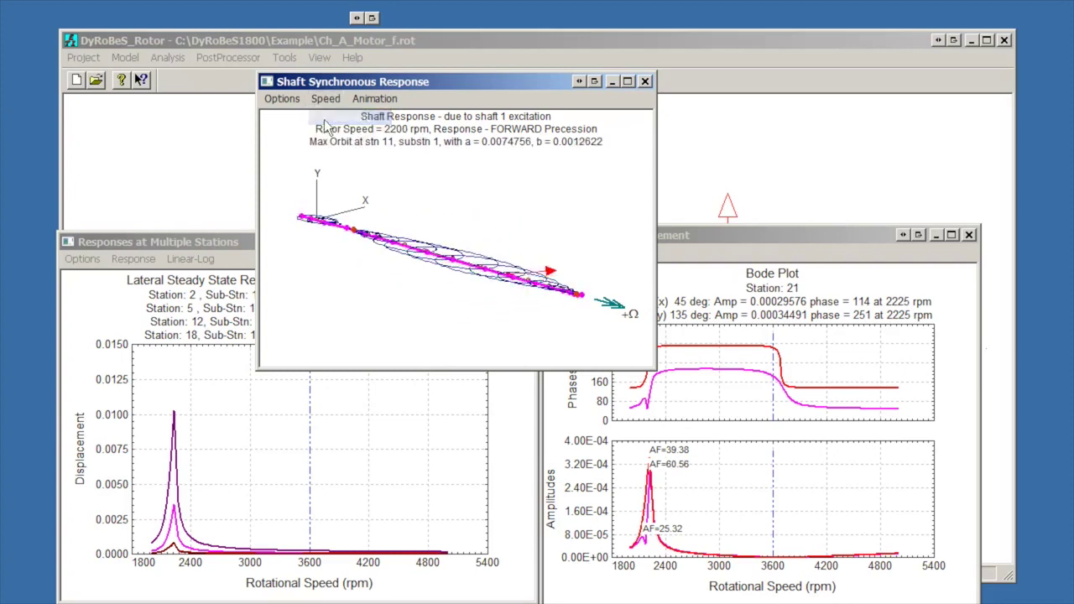
pyautogui.click(325, 98)
pyautogui.click(327, 117)
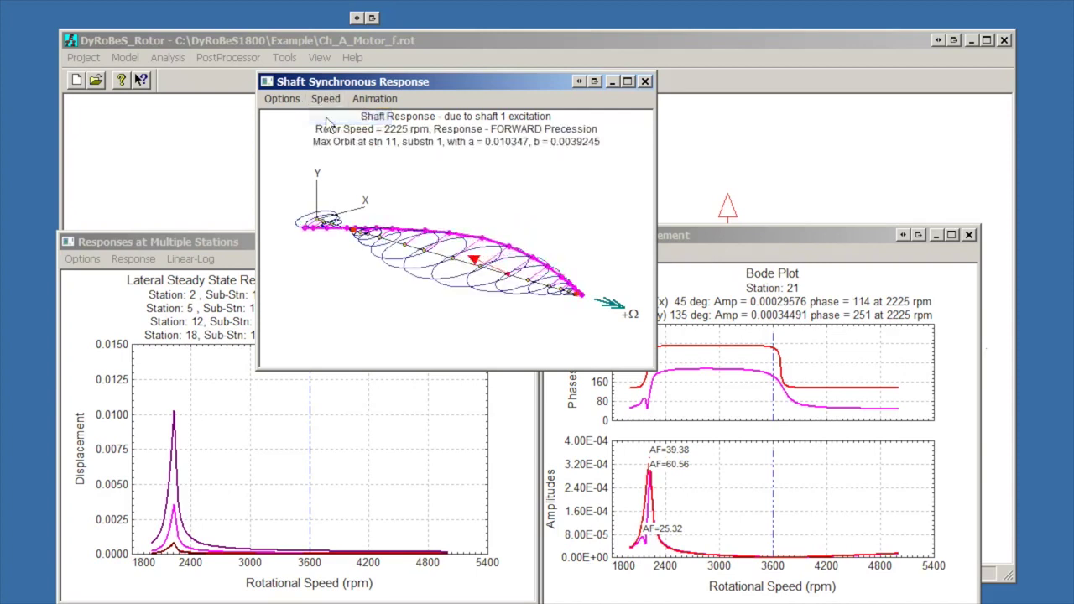
pyautogui.click(325, 98)
pyautogui.click(329, 131)
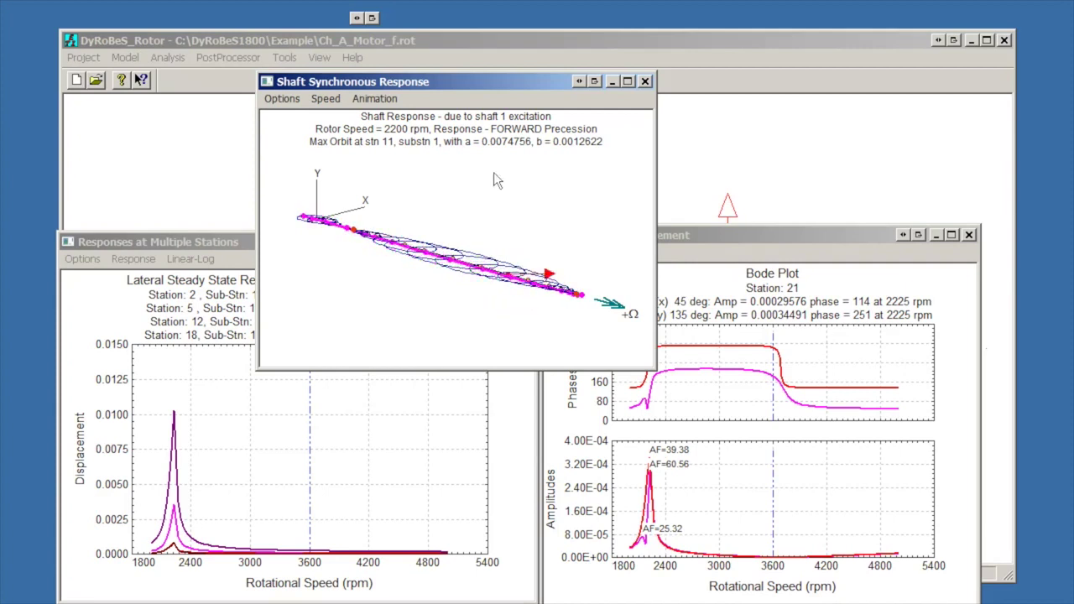
pyautogui.click(377, 98)
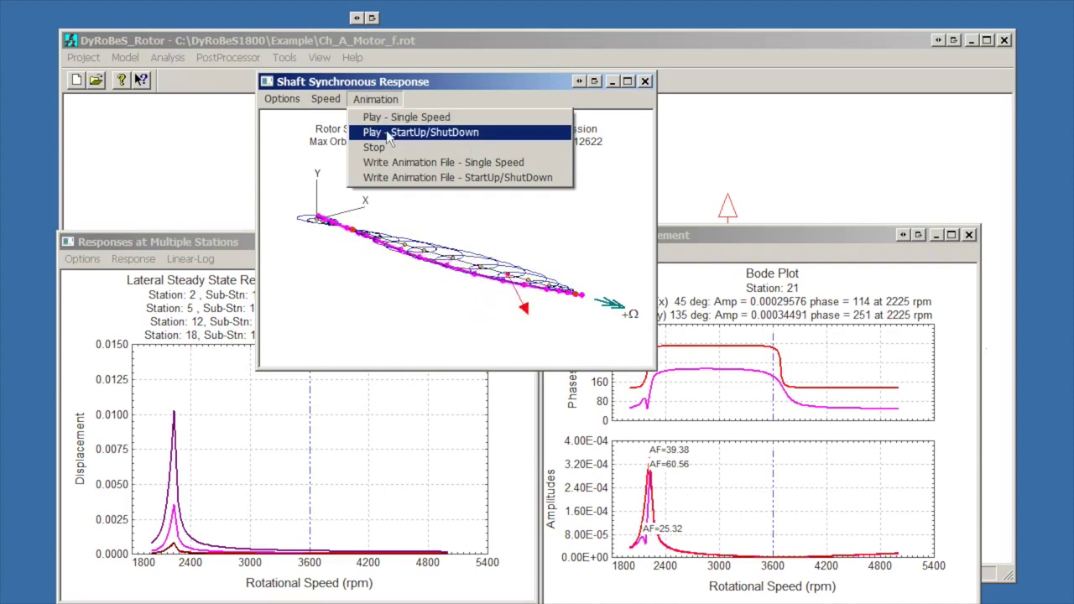
# Step: Play the start-up animation up to 4800 rpm, check the display settings, then close the response window
pyautogui.click(388, 133)
pyautogui.click(531, 197)
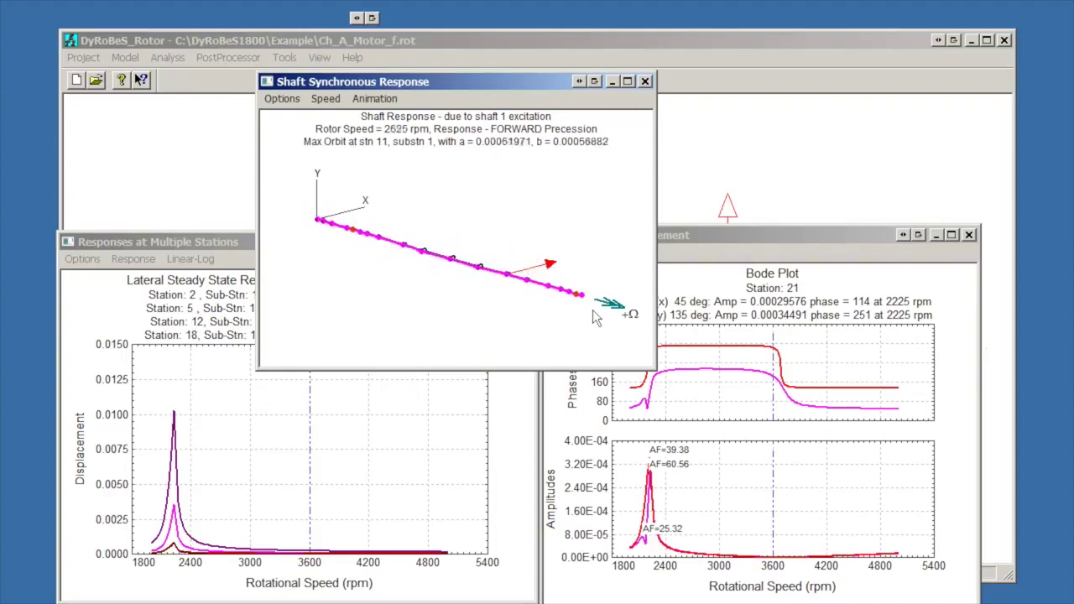
pyautogui.click(286, 99)
pyautogui.click(292, 133)
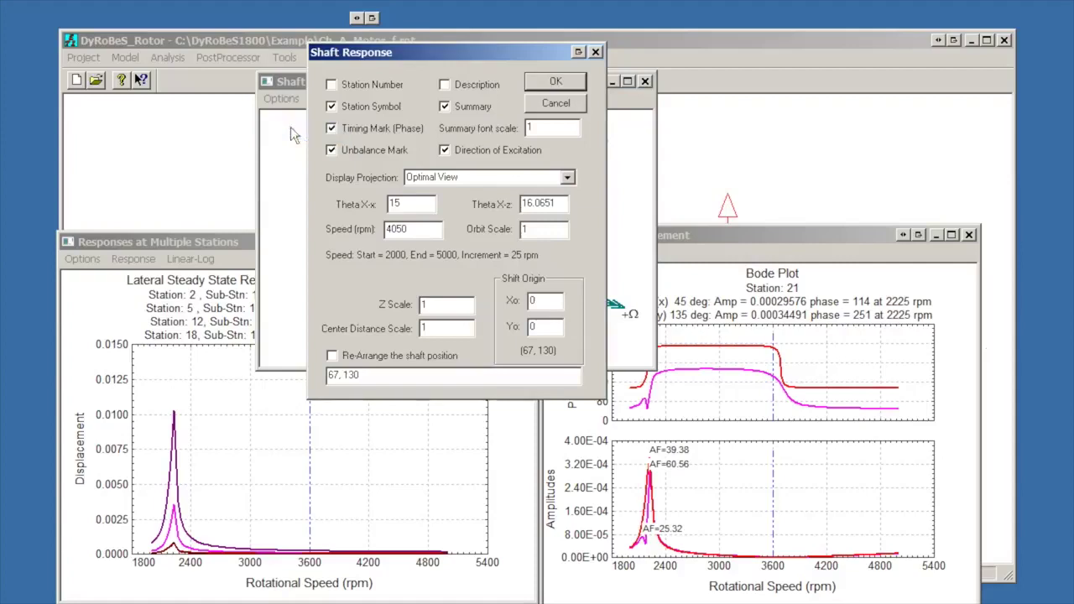
pyautogui.click(580, 105)
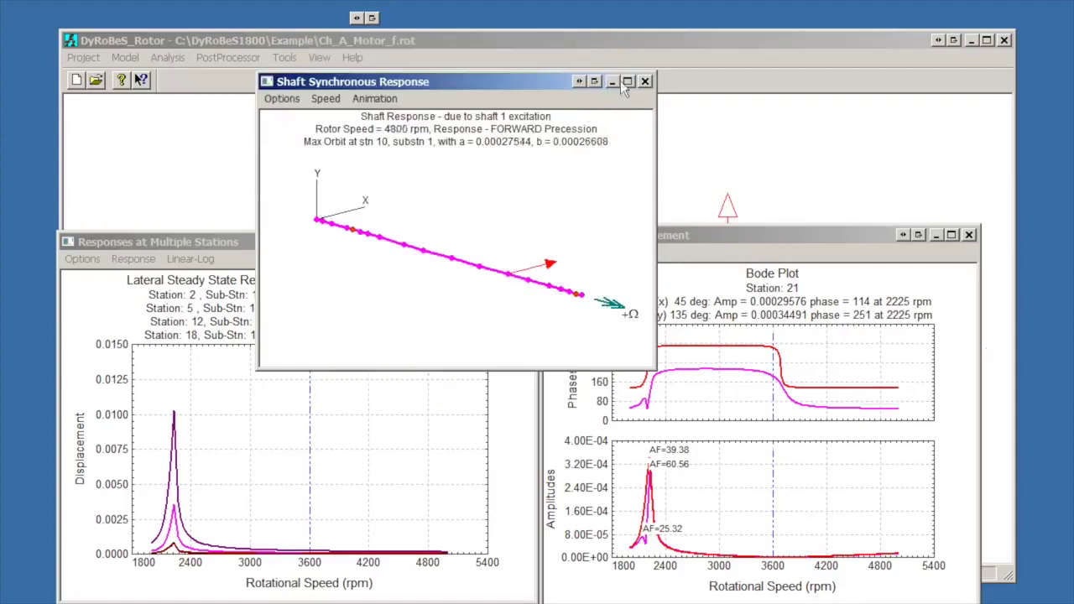
pyautogui.click(643, 82)
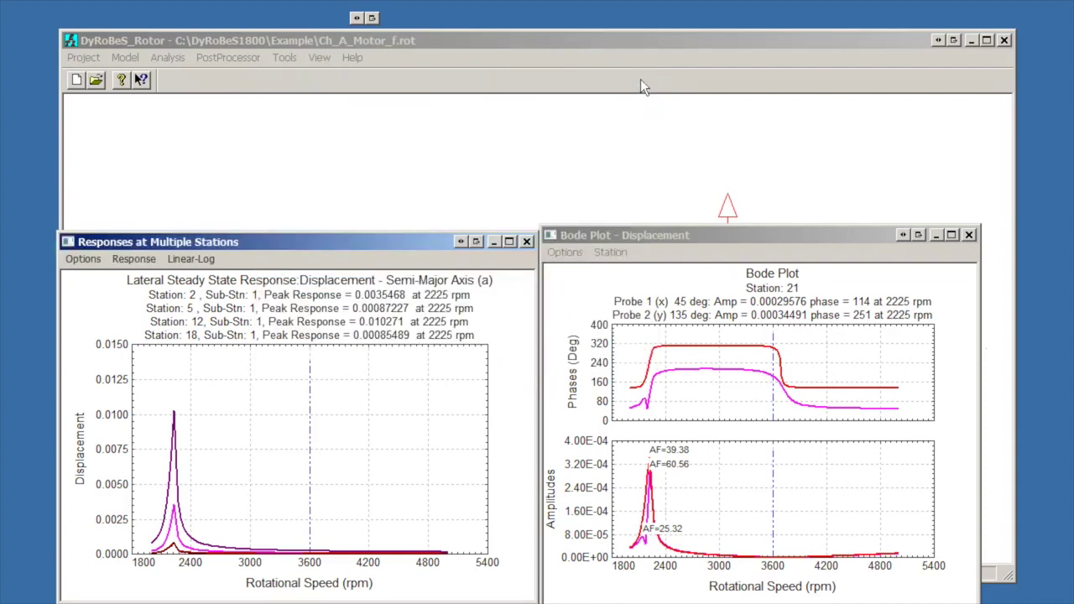
pyautogui.click(239, 58)
pyautogui.moveTo(284, 156)
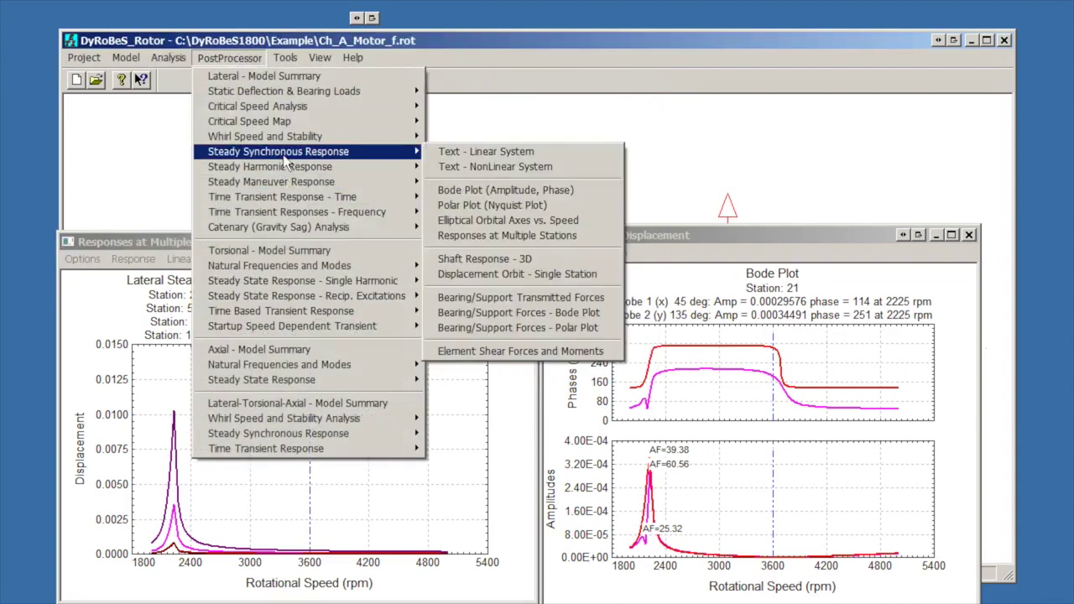
pyautogui.click(466, 275)
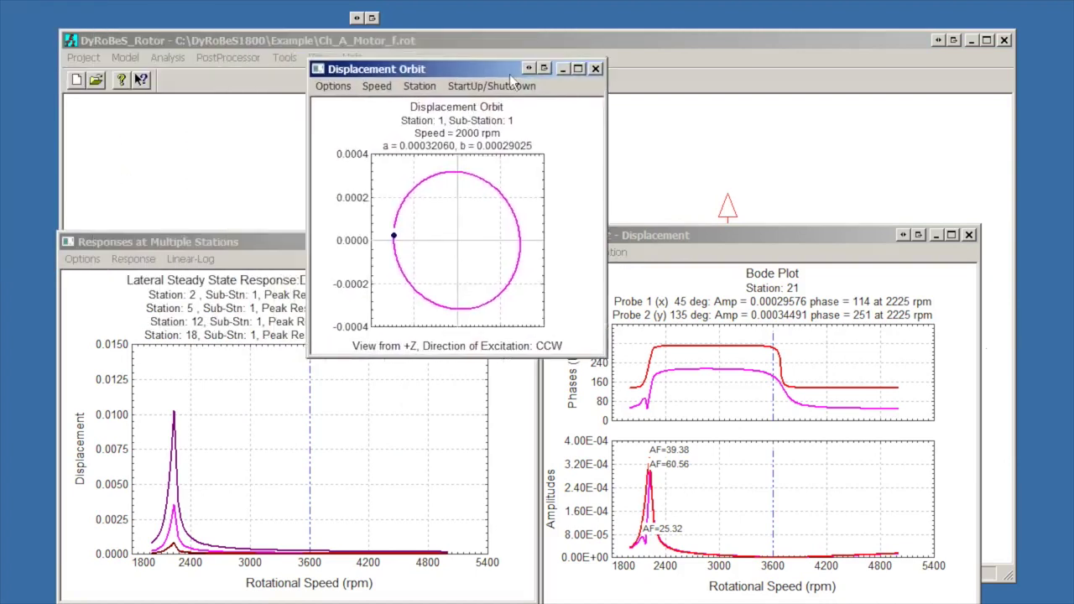
pyautogui.moveTo(509, 74); pyautogui.dragTo(864, 100)
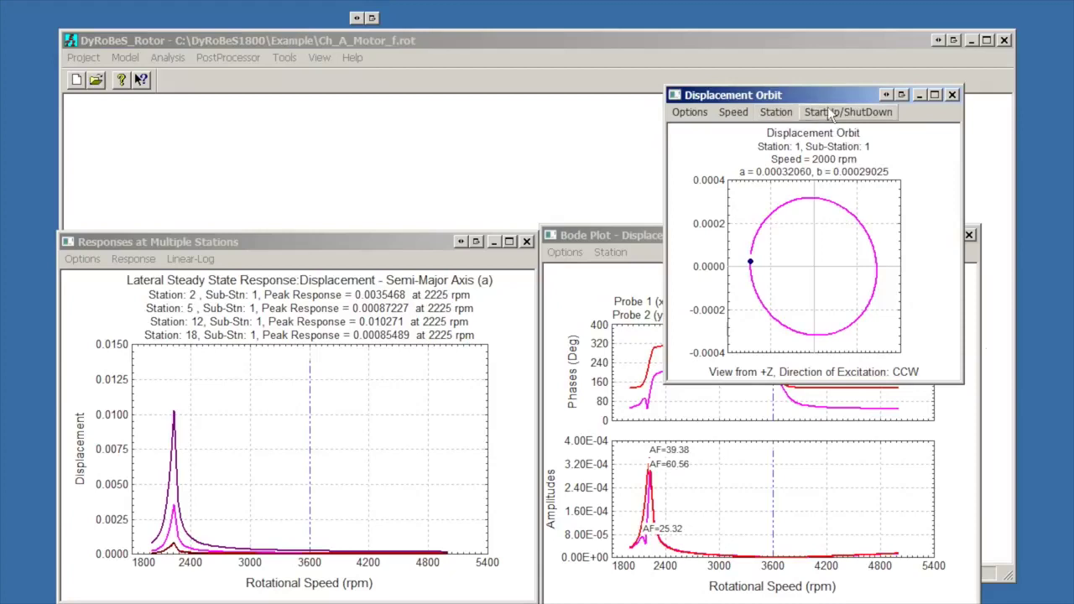
pyautogui.click(827, 113)
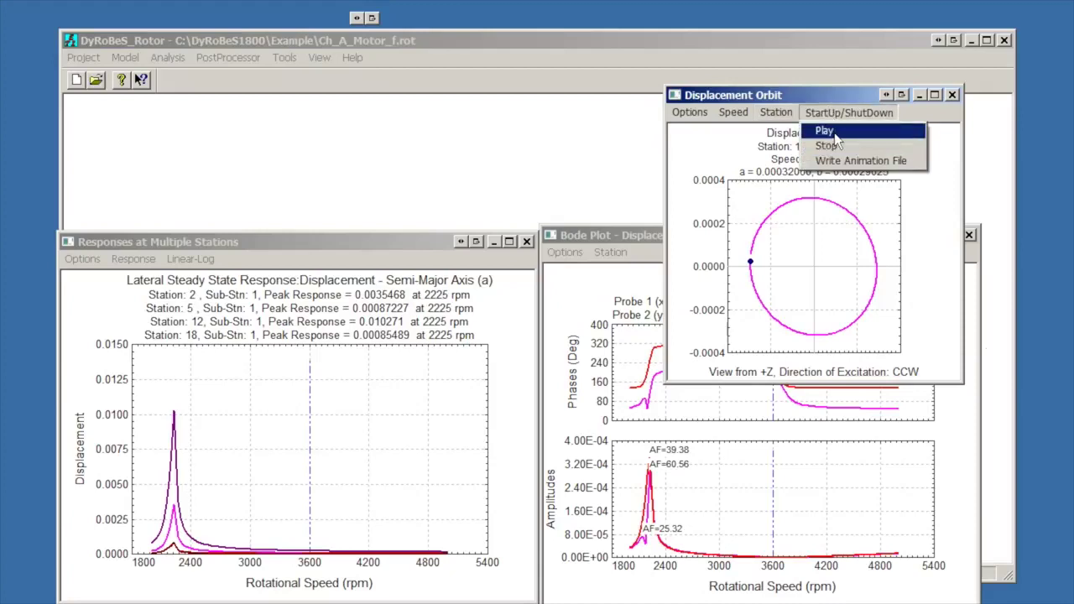
pyautogui.click(952, 95)
# Step: Plot bearing 1 transmitted force versus speed and place the plot at the upper right
pyautogui.click(226, 58)
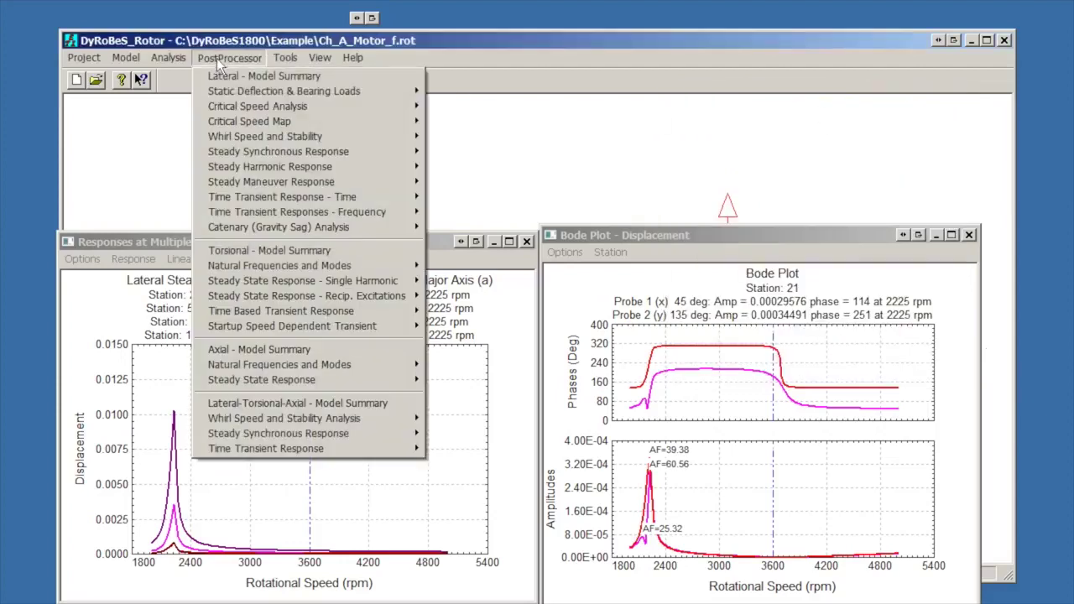
pyautogui.moveTo(290, 153)
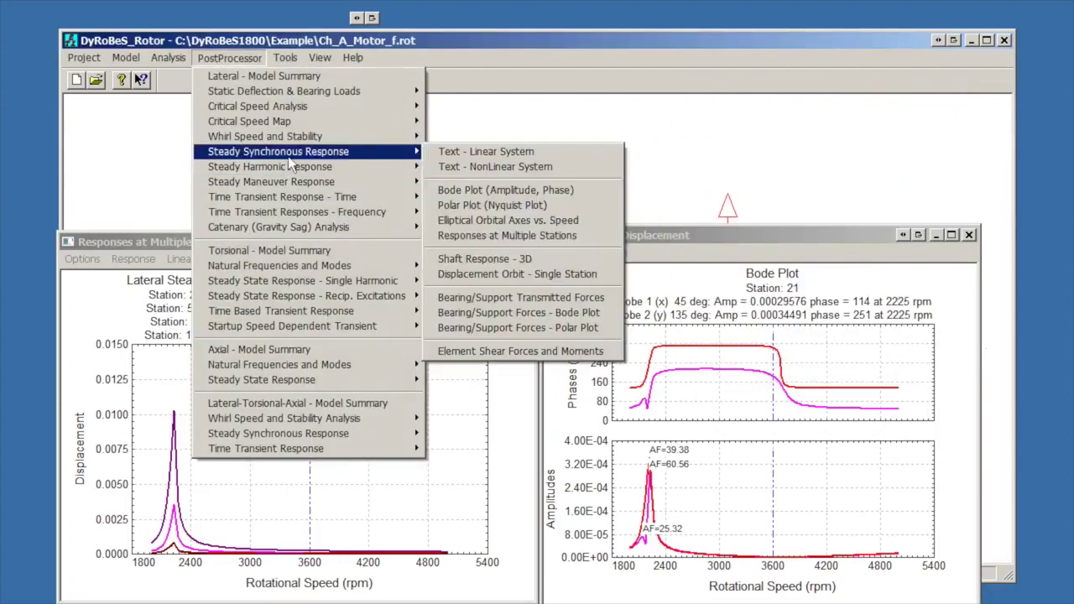
pyautogui.click(526, 298)
pyautogui.moveTo(0, 0); pyautogui.dragTo(827, 55)
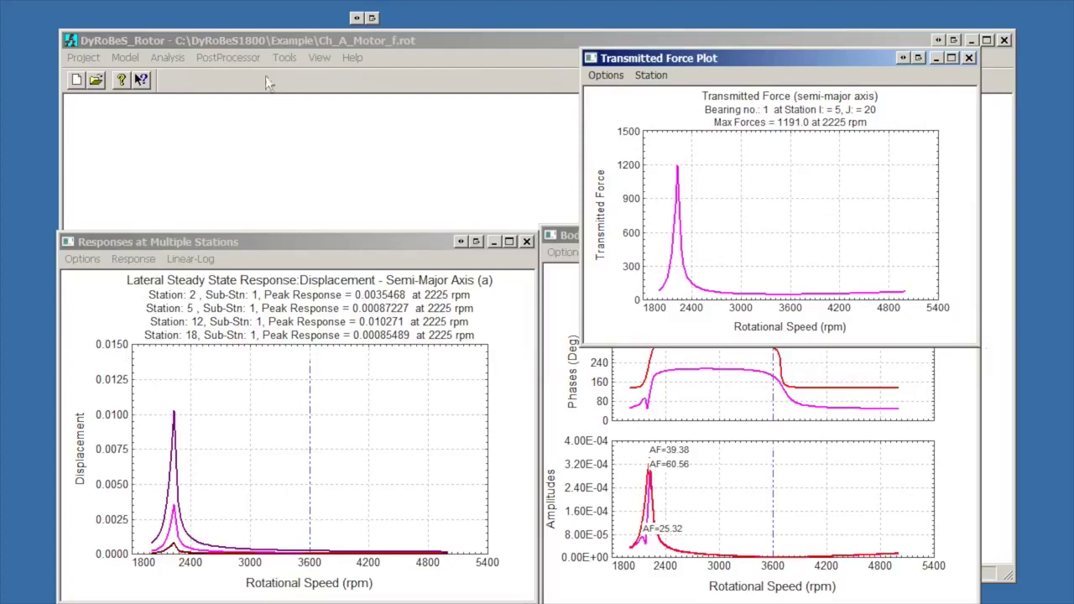
pyautogui.click(220, 59)
# Step: Rerun the lateral synchronous response with ending speed 3000 rpm and a 10 rpm increment
pyautogui.moveTo(293, 155)
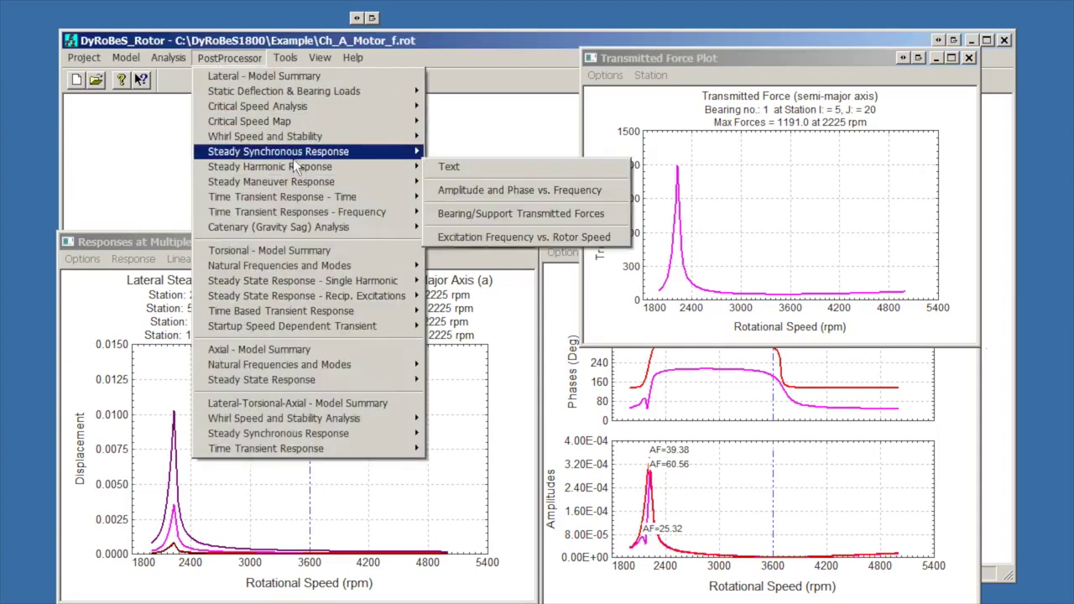
pyautogui.moveTo(141, 62)
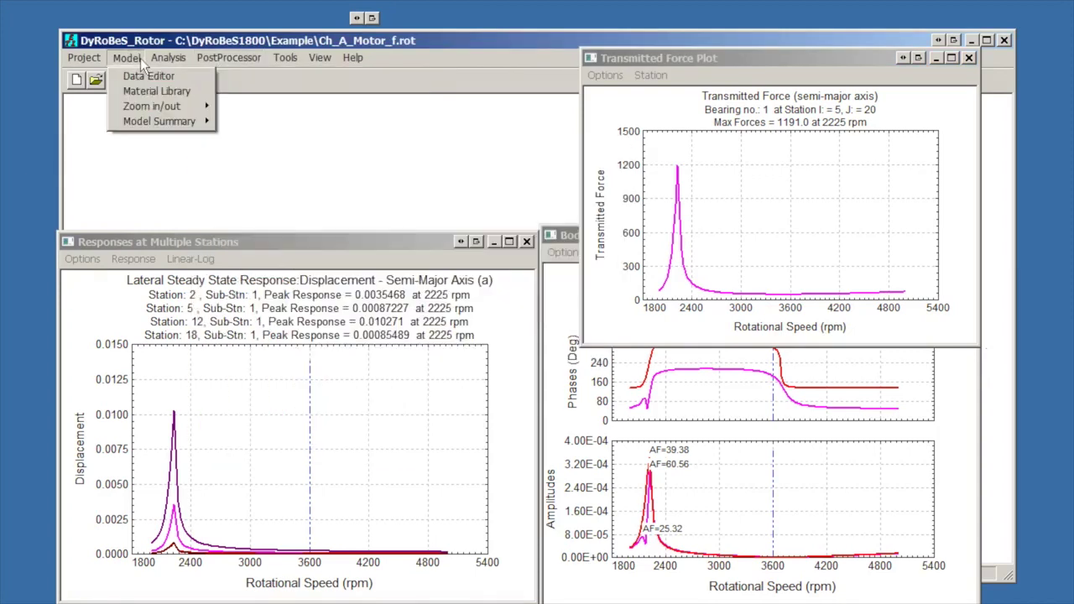
pyautogui.click(180, 74)
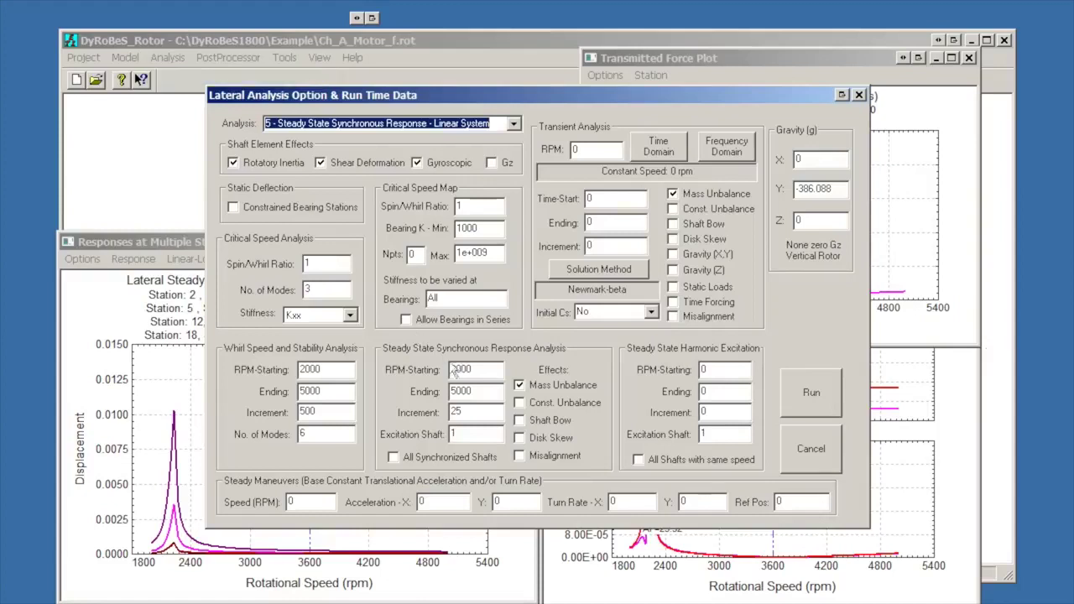
pyautogui.click(455, 392)
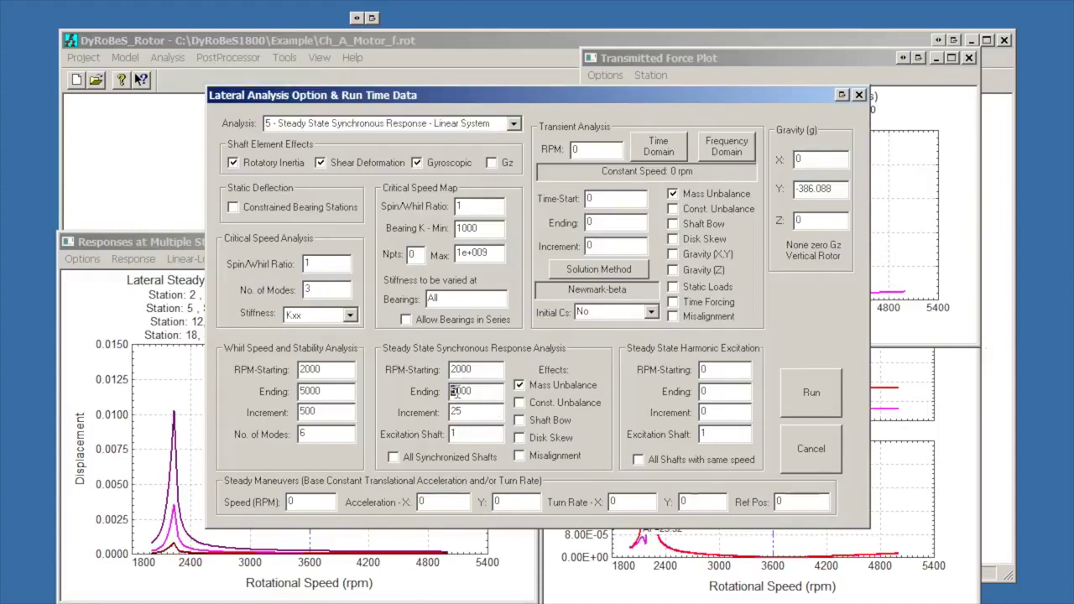
pyautogui.press('BackSpace')
pyautogui.write('3')
pyautogui.press('Tab')
pyautogui.write('10')
pyautogui.click(812, 401)
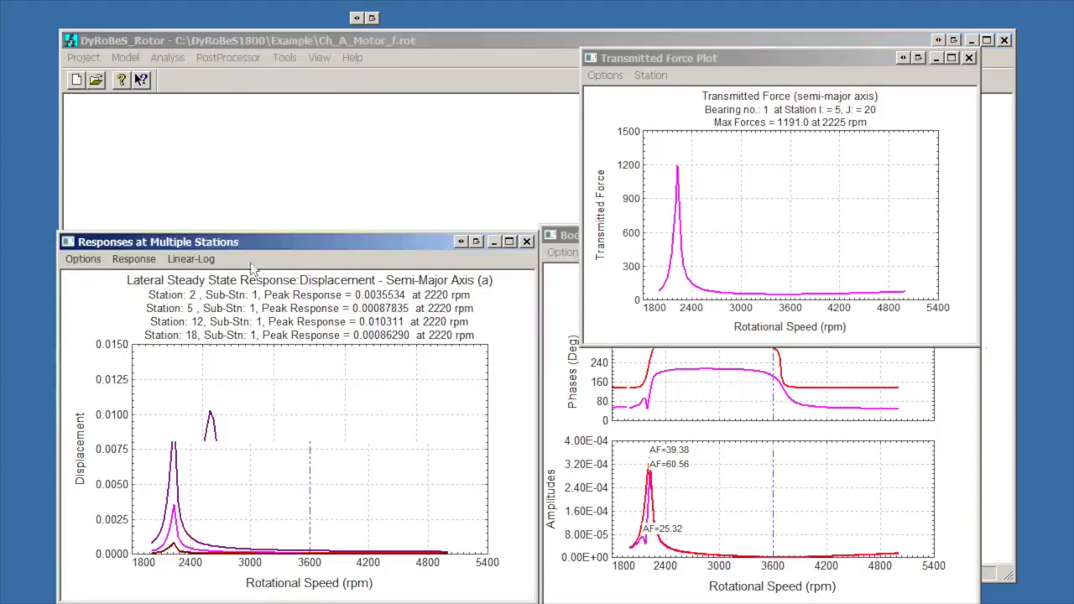
# Step: Redraw the multi-station, transmitted force and Bode plots with the 2000–3000 rpm results
pyautogui.click(83, 259)
pyautogui.click(124, 284)
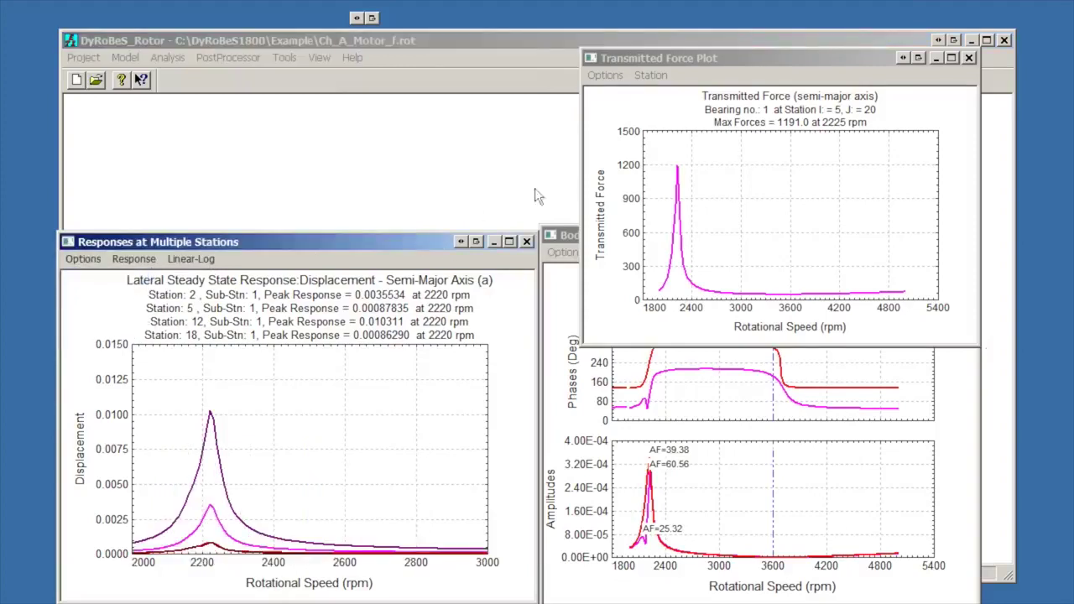
pyautogui.click(606, 76)
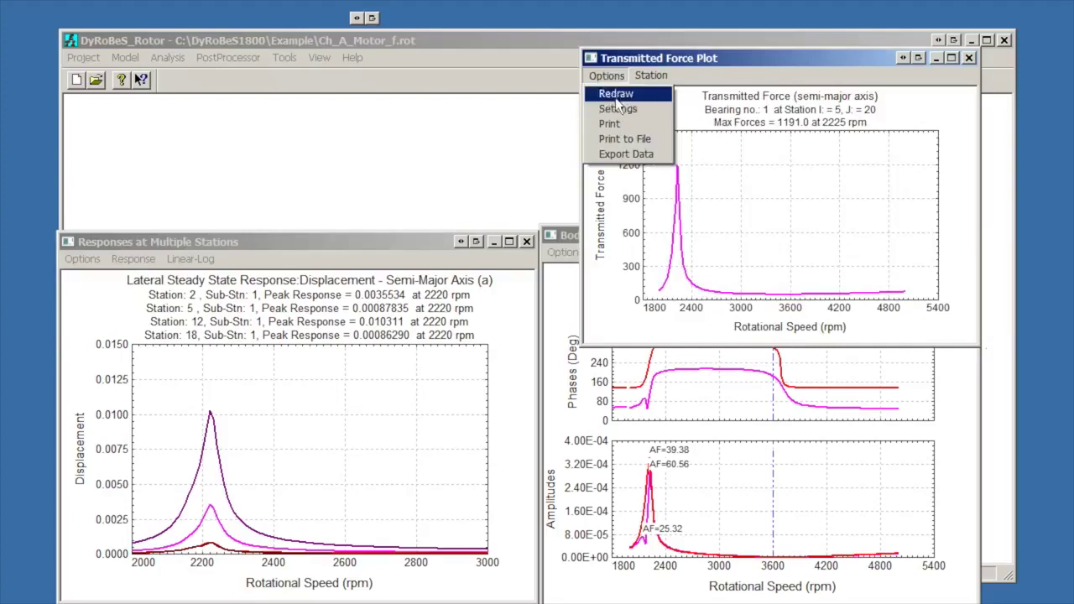
pyautogui.click(616, 93)
pyautogui.click(569, 318)
pyautogui.click(565, 252)
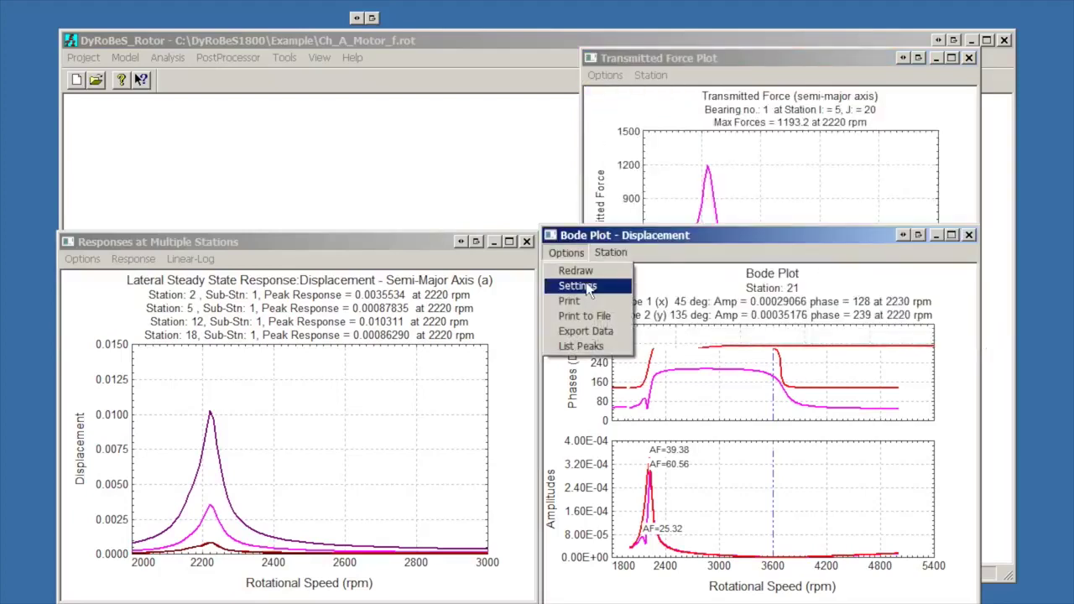
pyautogui.click(577, 269)
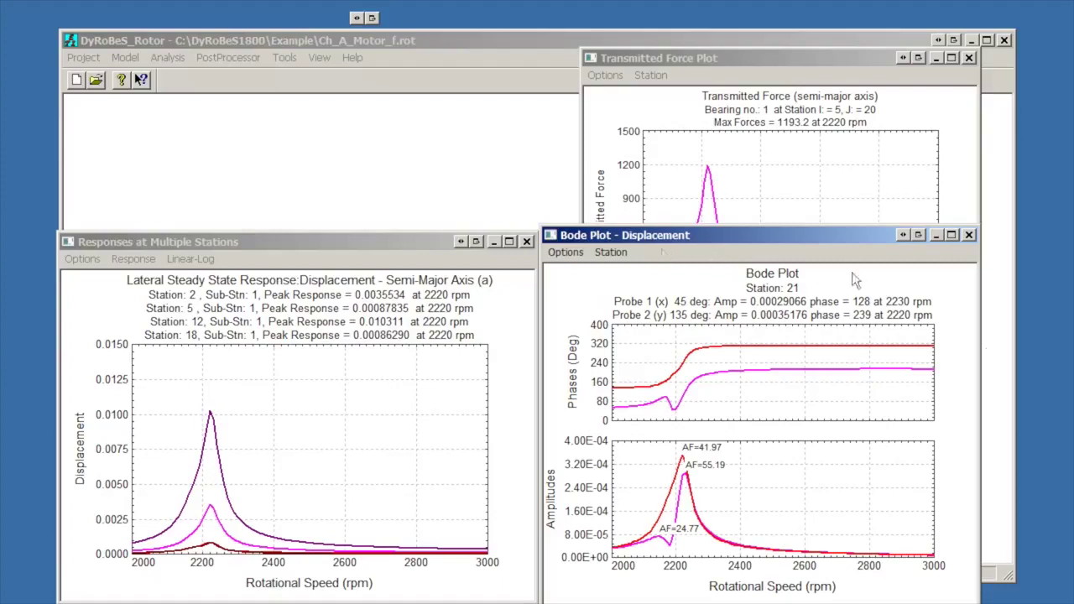
# Step: Close the Bode, transmitted force and multi-station plots and the DyRoBeS launcher
pyautogui.click(968, 235)
pyautogui.click(968, 58)
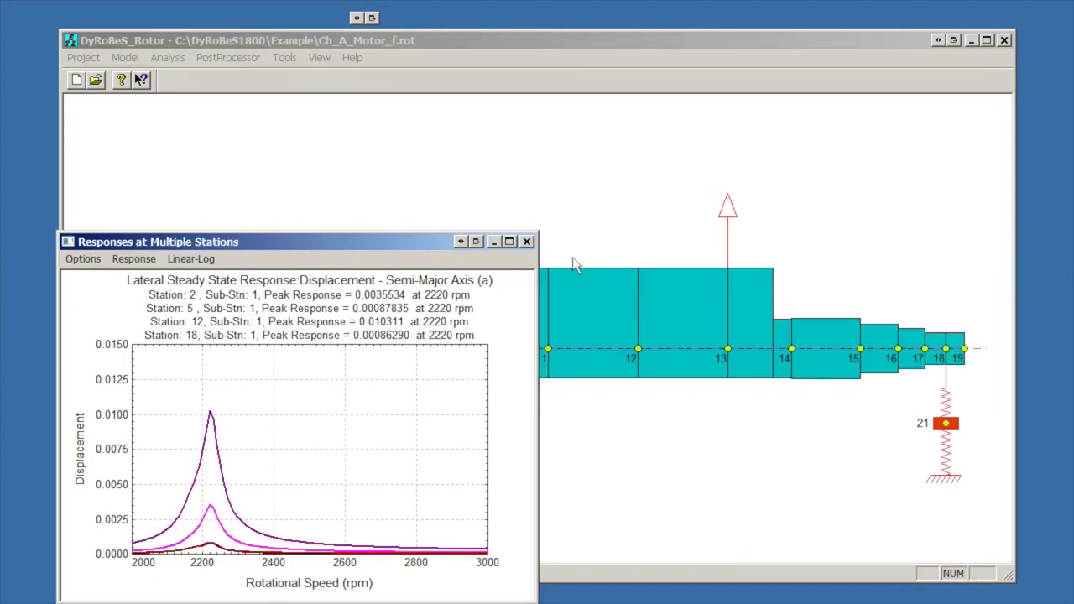
pyautogui.click(527, 242)
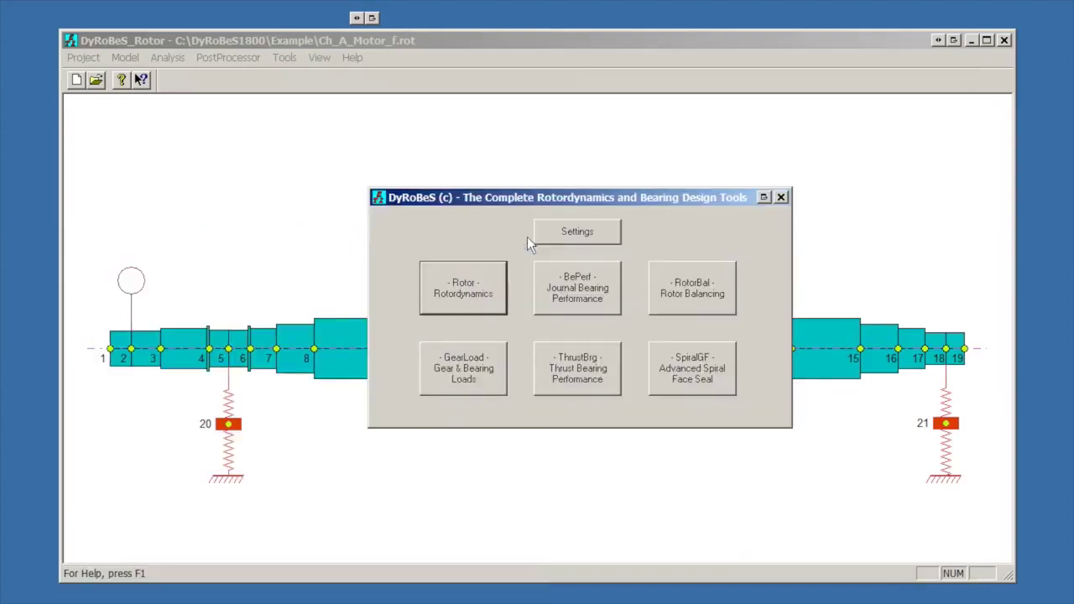
pyautogui.click(781, 197)
# Step: Open the preferences settings and review the default post-processor graph settings
pyautogui.click(84, 57)
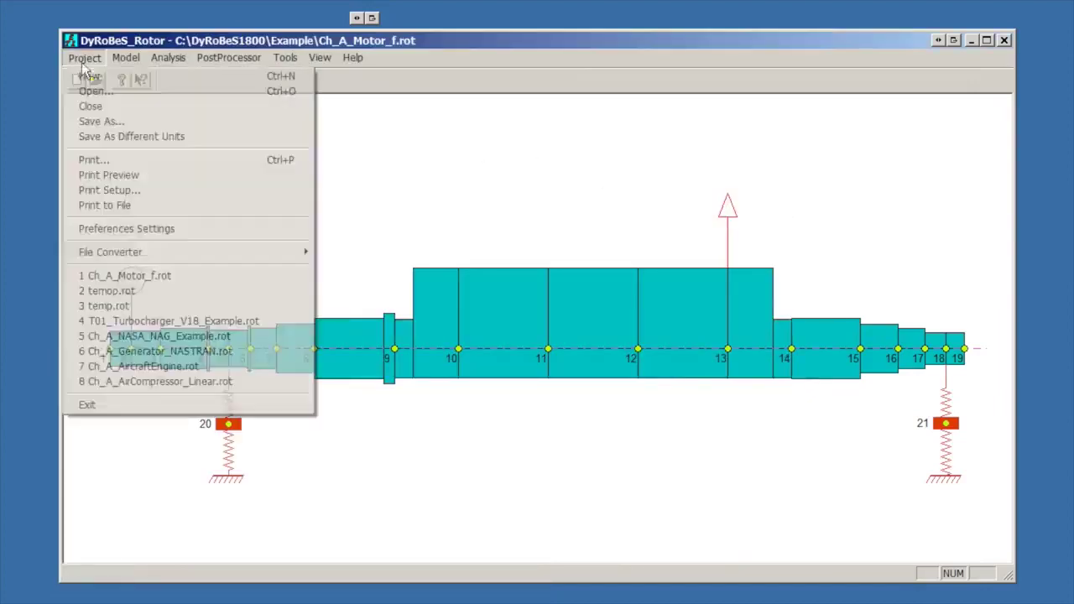
pyautogui.click(142, 229)
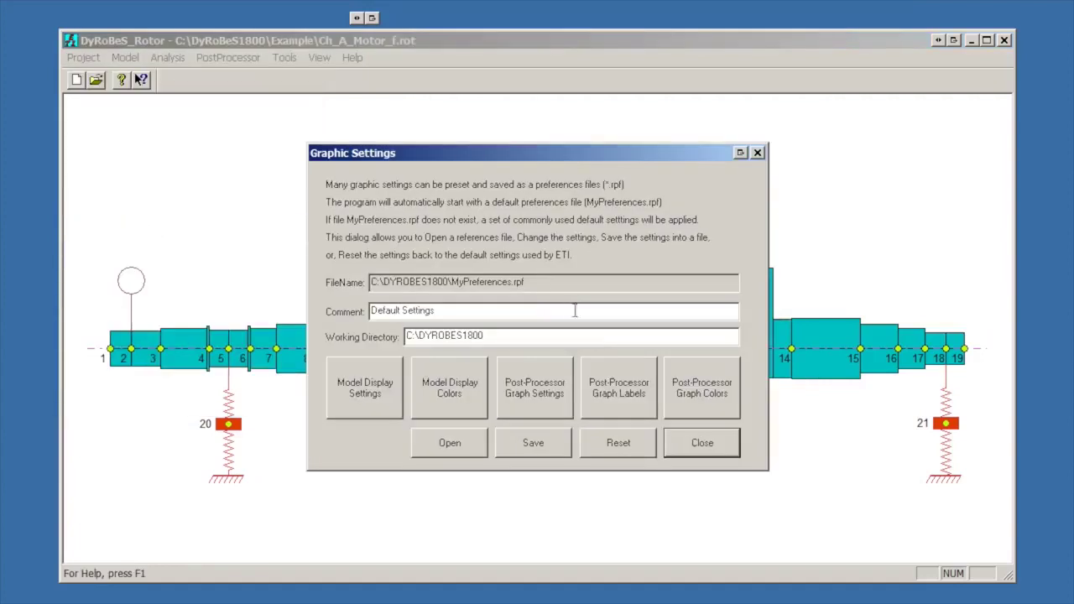
pyautogui.click(551, 396)
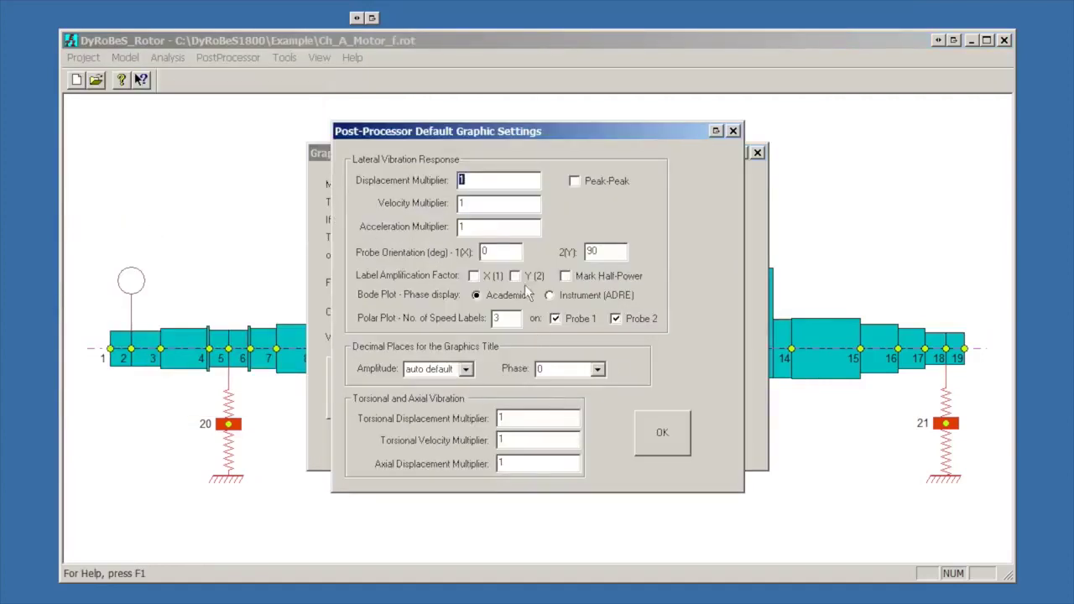
pyautogui.click(507, 251)
pyautogui.click(732, 132)
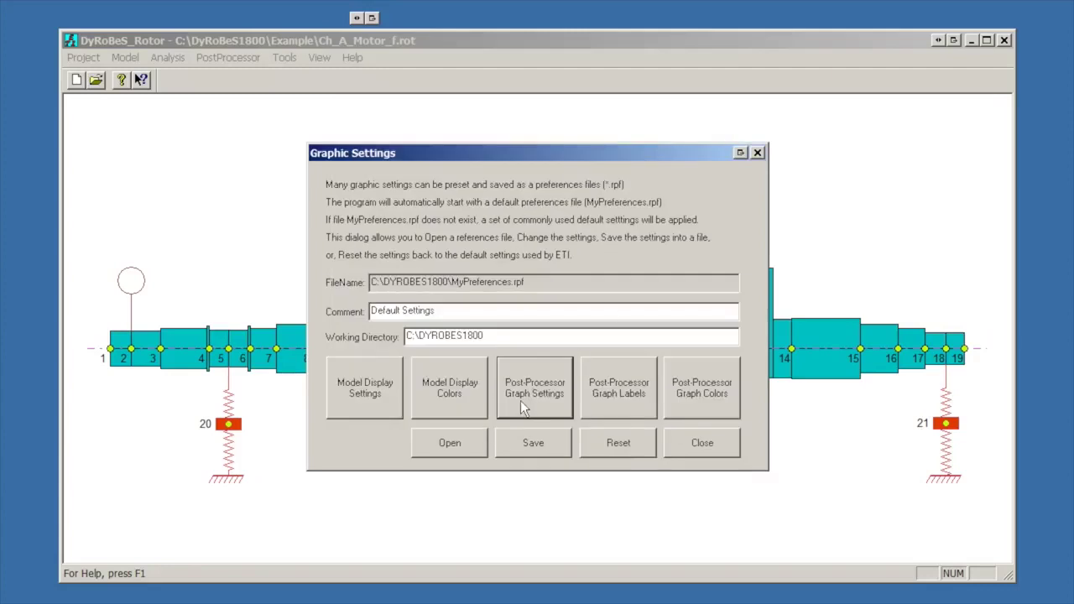
pyautogui.click(625, 396)
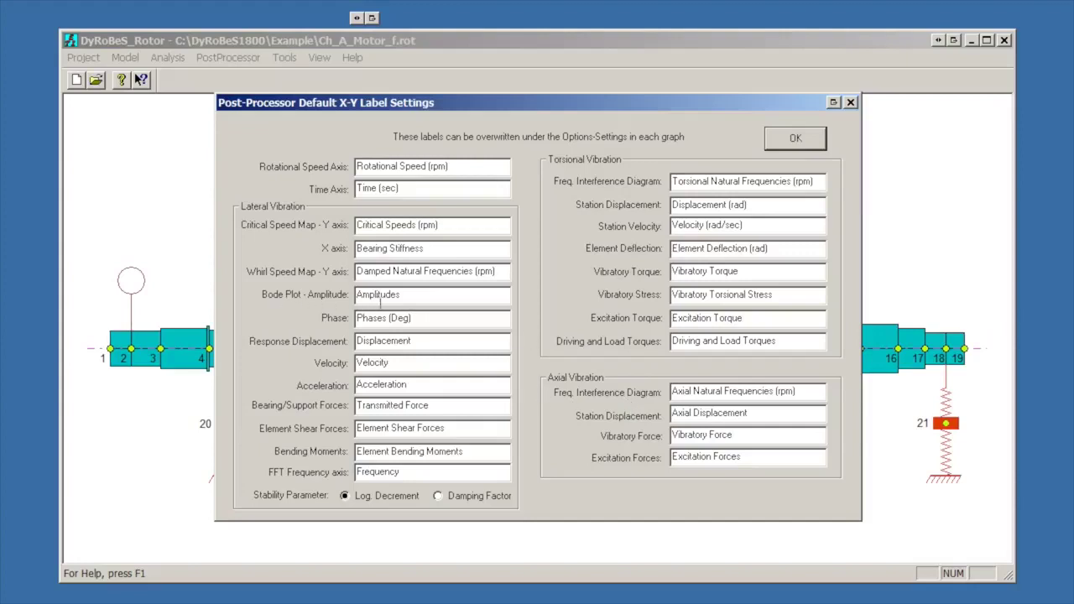
pyautogui.click(417, 297)
pyautogui.write('(ni')
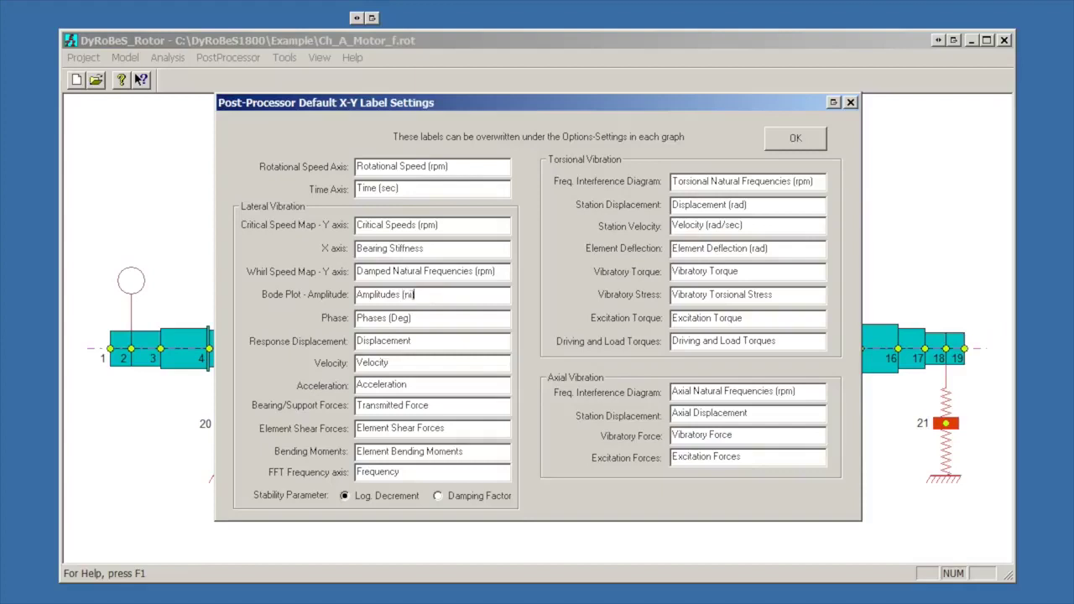
pyautogui.press('BackSpace')
pyautogui.press('BackSpace')
pyautogui.write('in)')
pyautogui.press('BackSpace')
pyautogui.press('BackSpace')
pyautogui.press('BackSpace')
pyautogui.press('BackSpace')
pyautogui.press('BackSpace')
pyautogui.click(786, 134)
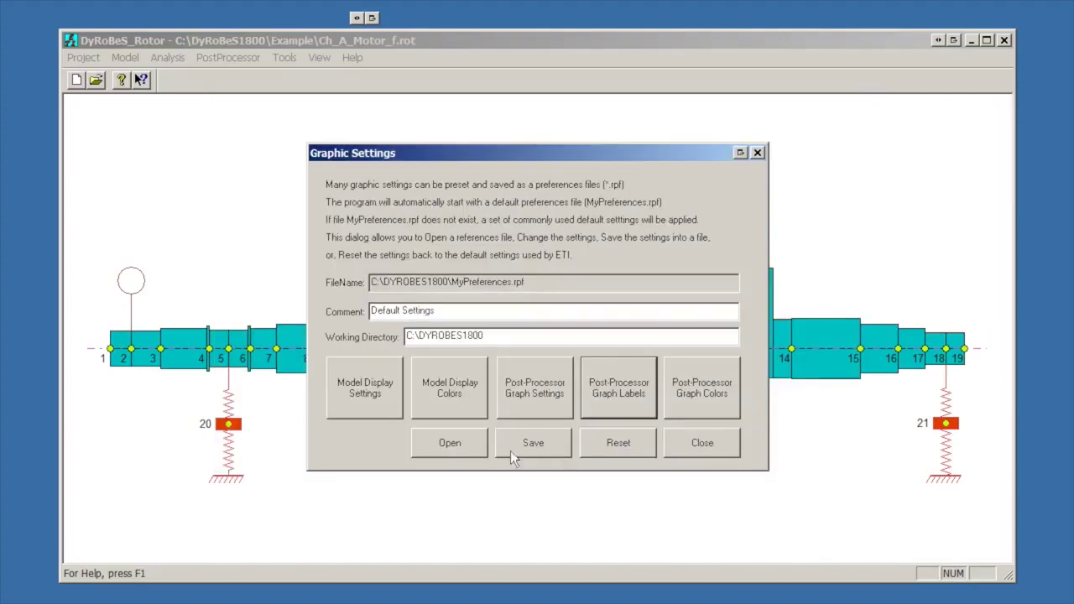
# Step: Close the Graphic Settings dialog to return to the Ch_A_Motor_f.rot model drawing
pyautogui.click(726, 451)
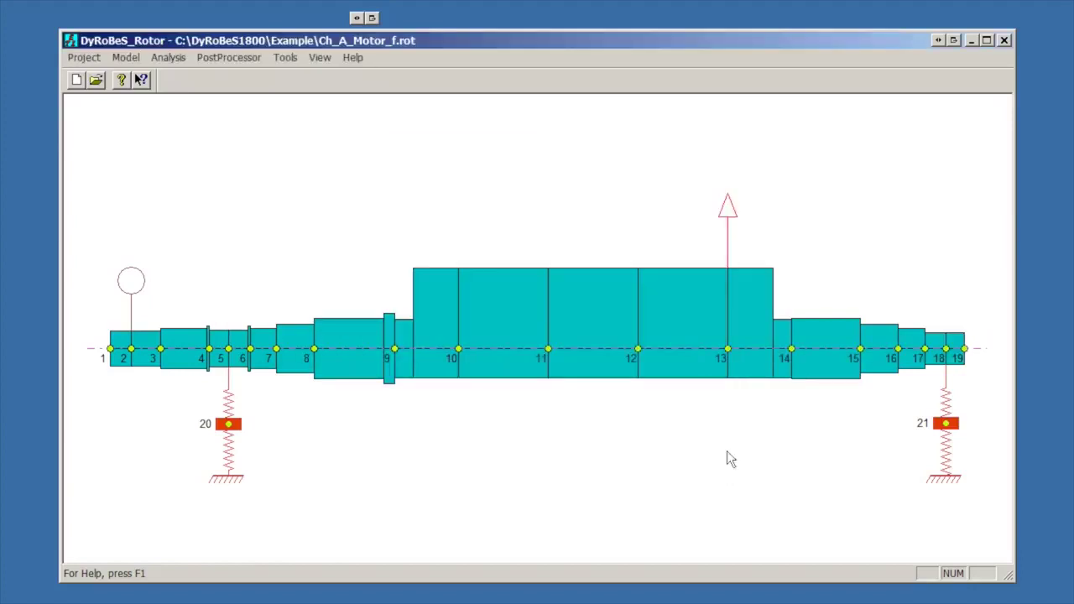